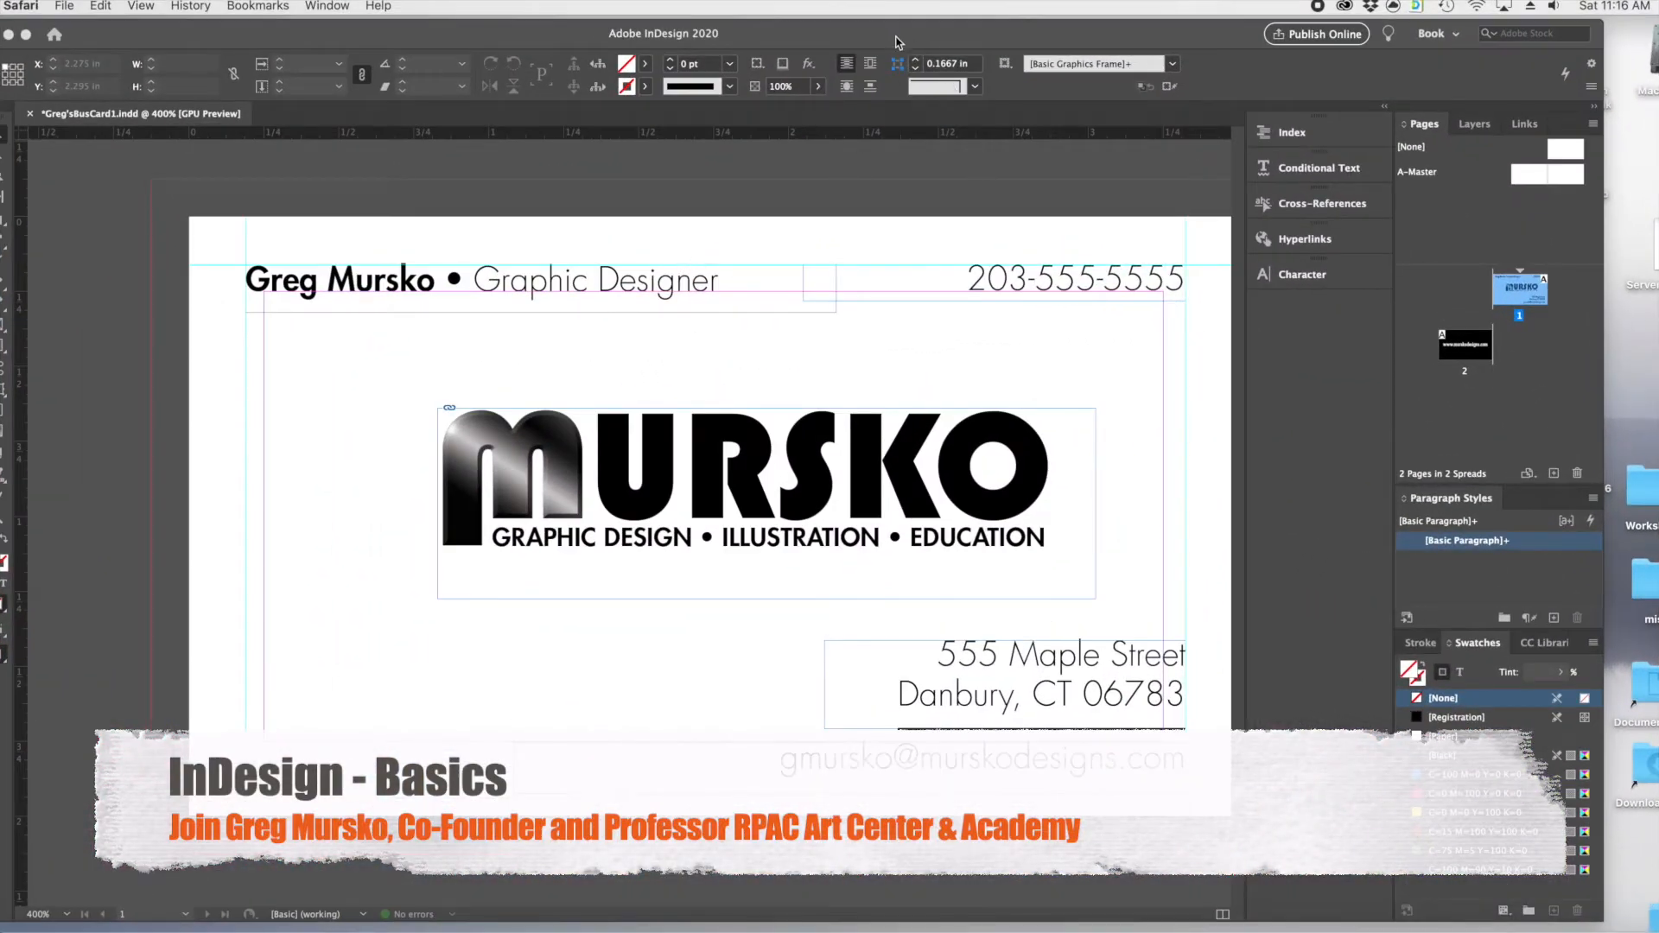
- Activate the InDesign window, shift it fully into view and browse the View menu's screen modes
click(882, 36)
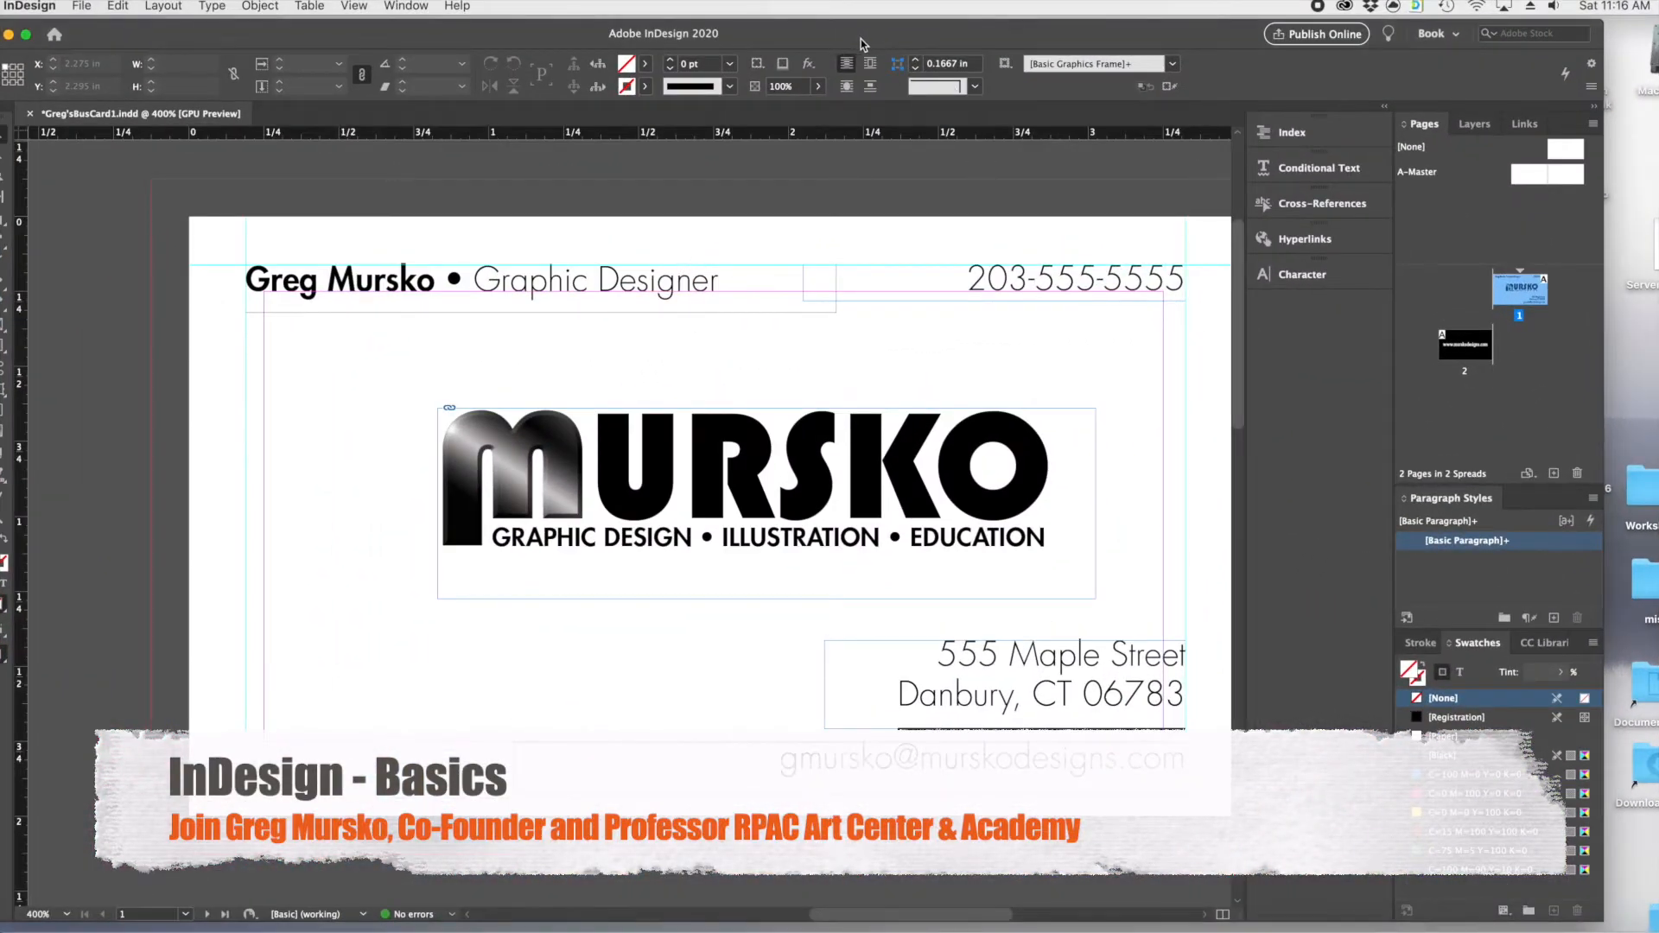
drag(861, 39, 888, 35)
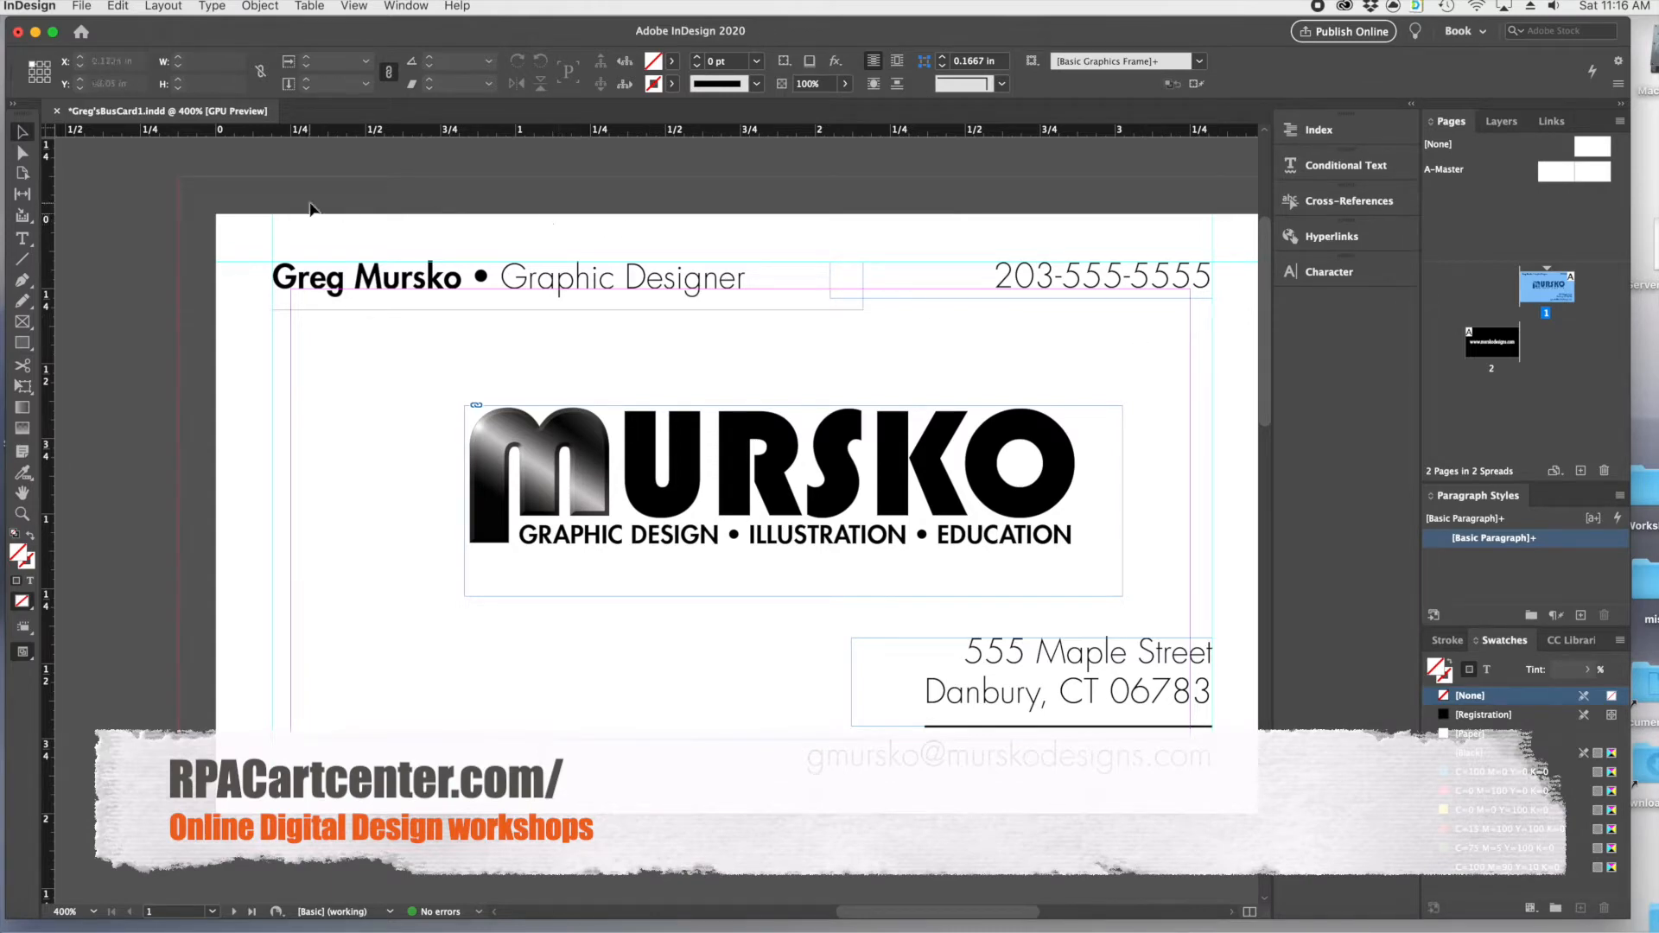
click(354, 6)
mouse_move(388, 275)
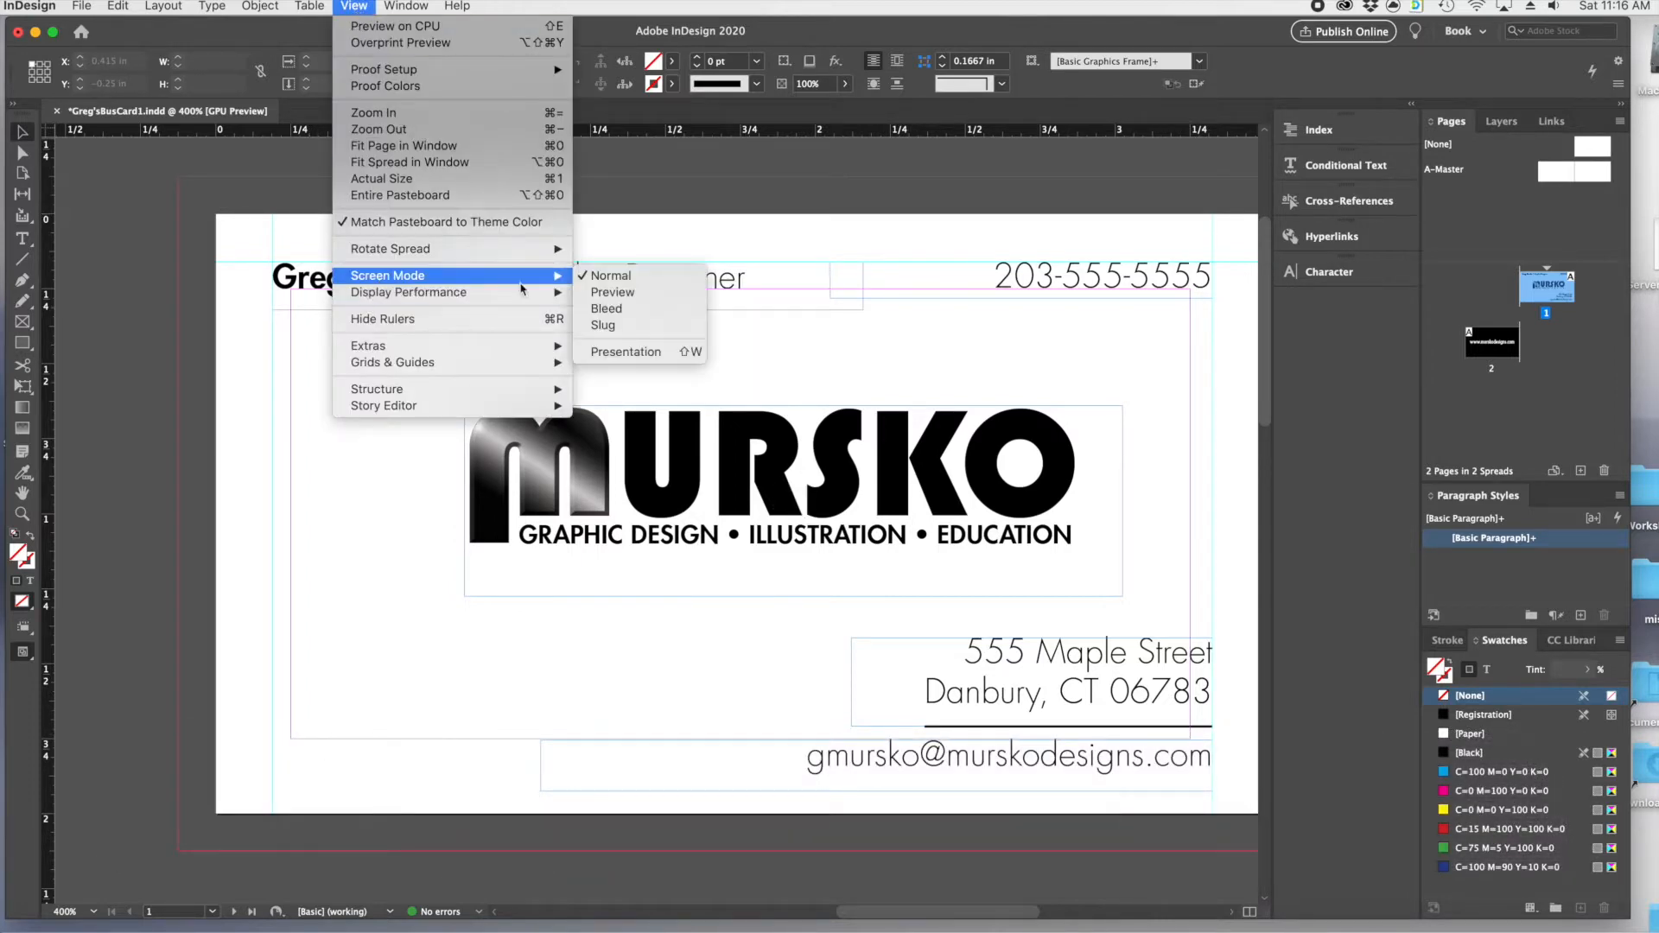
click(671, 295)
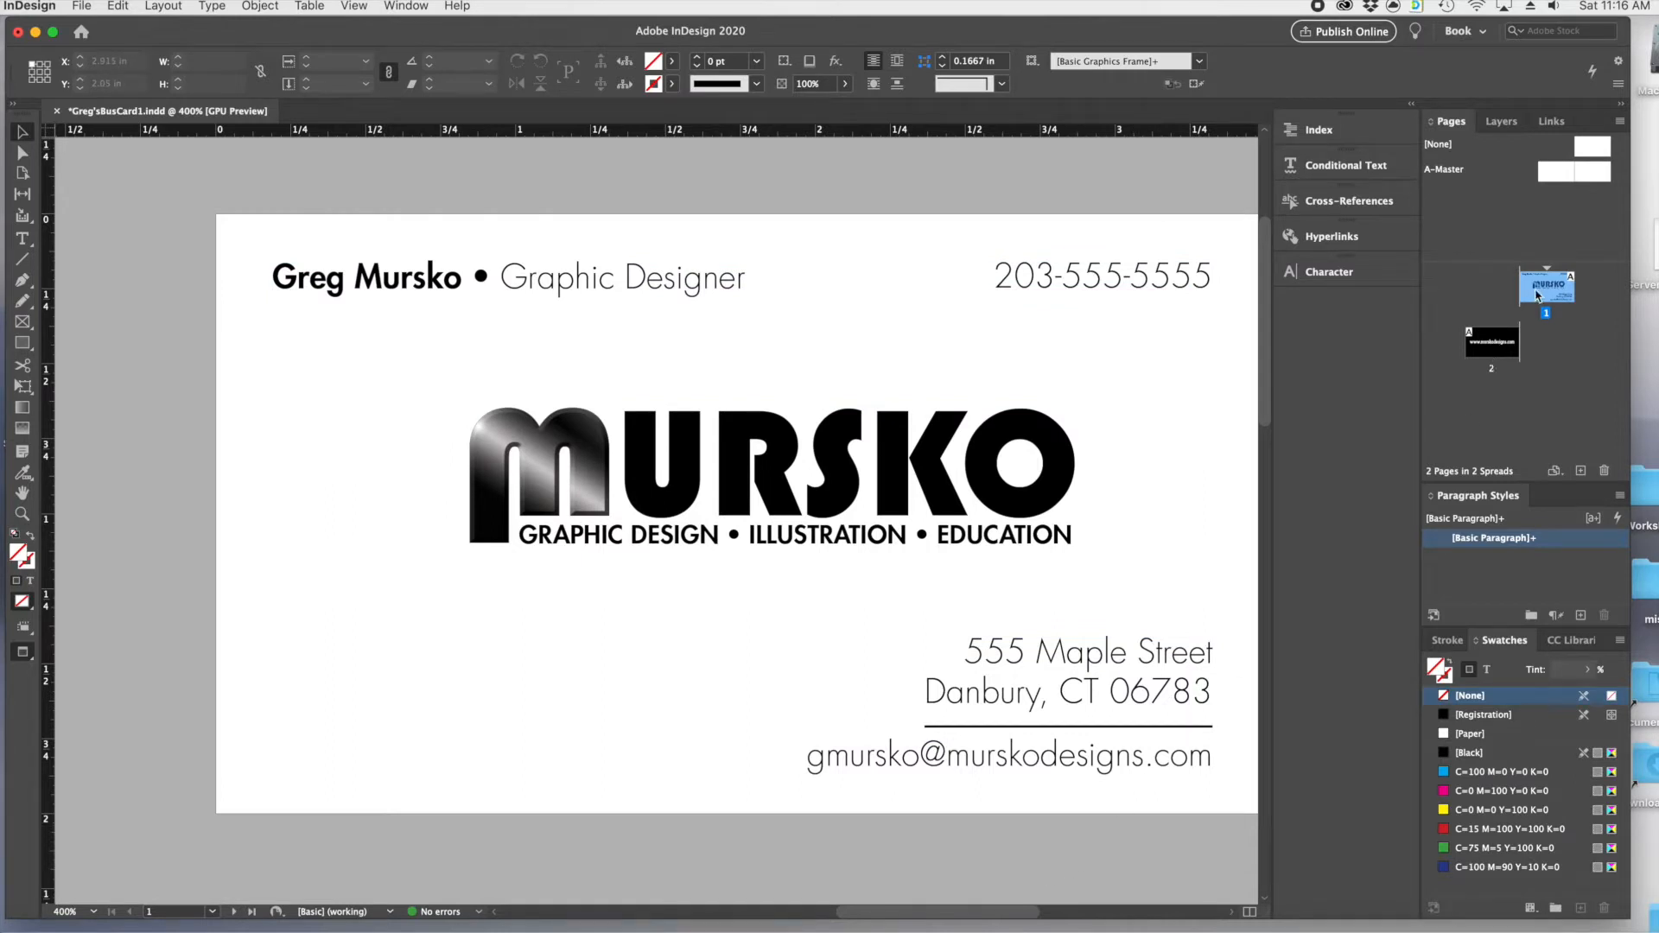
double_click(1505, 351)
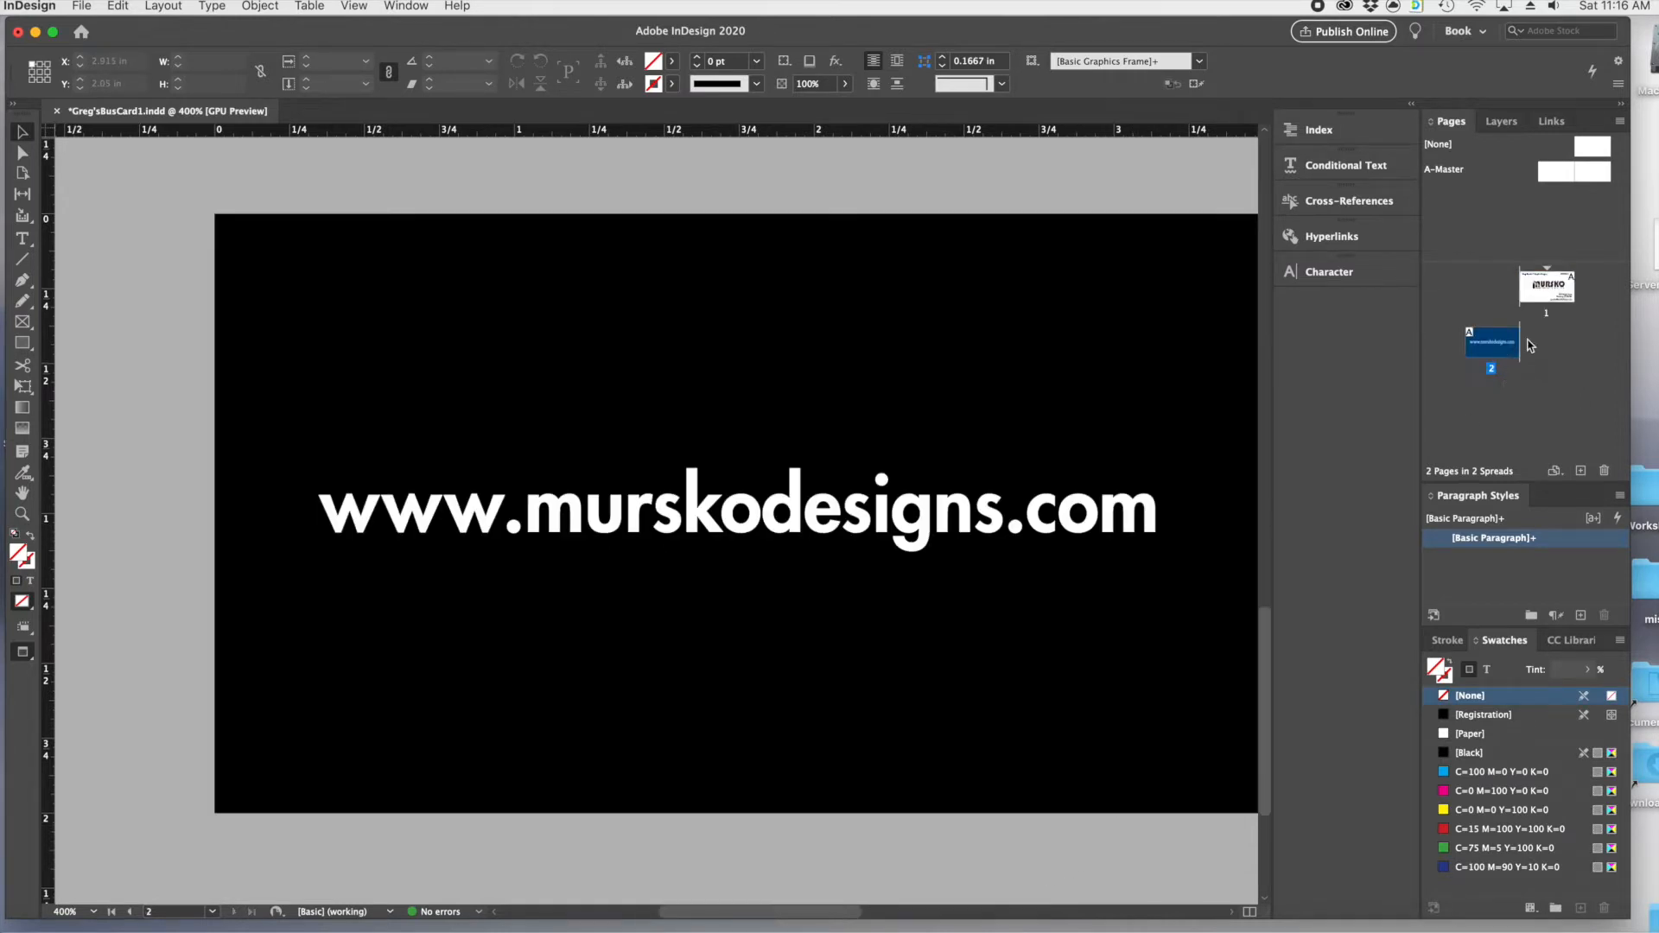
double_click(1554, 295)
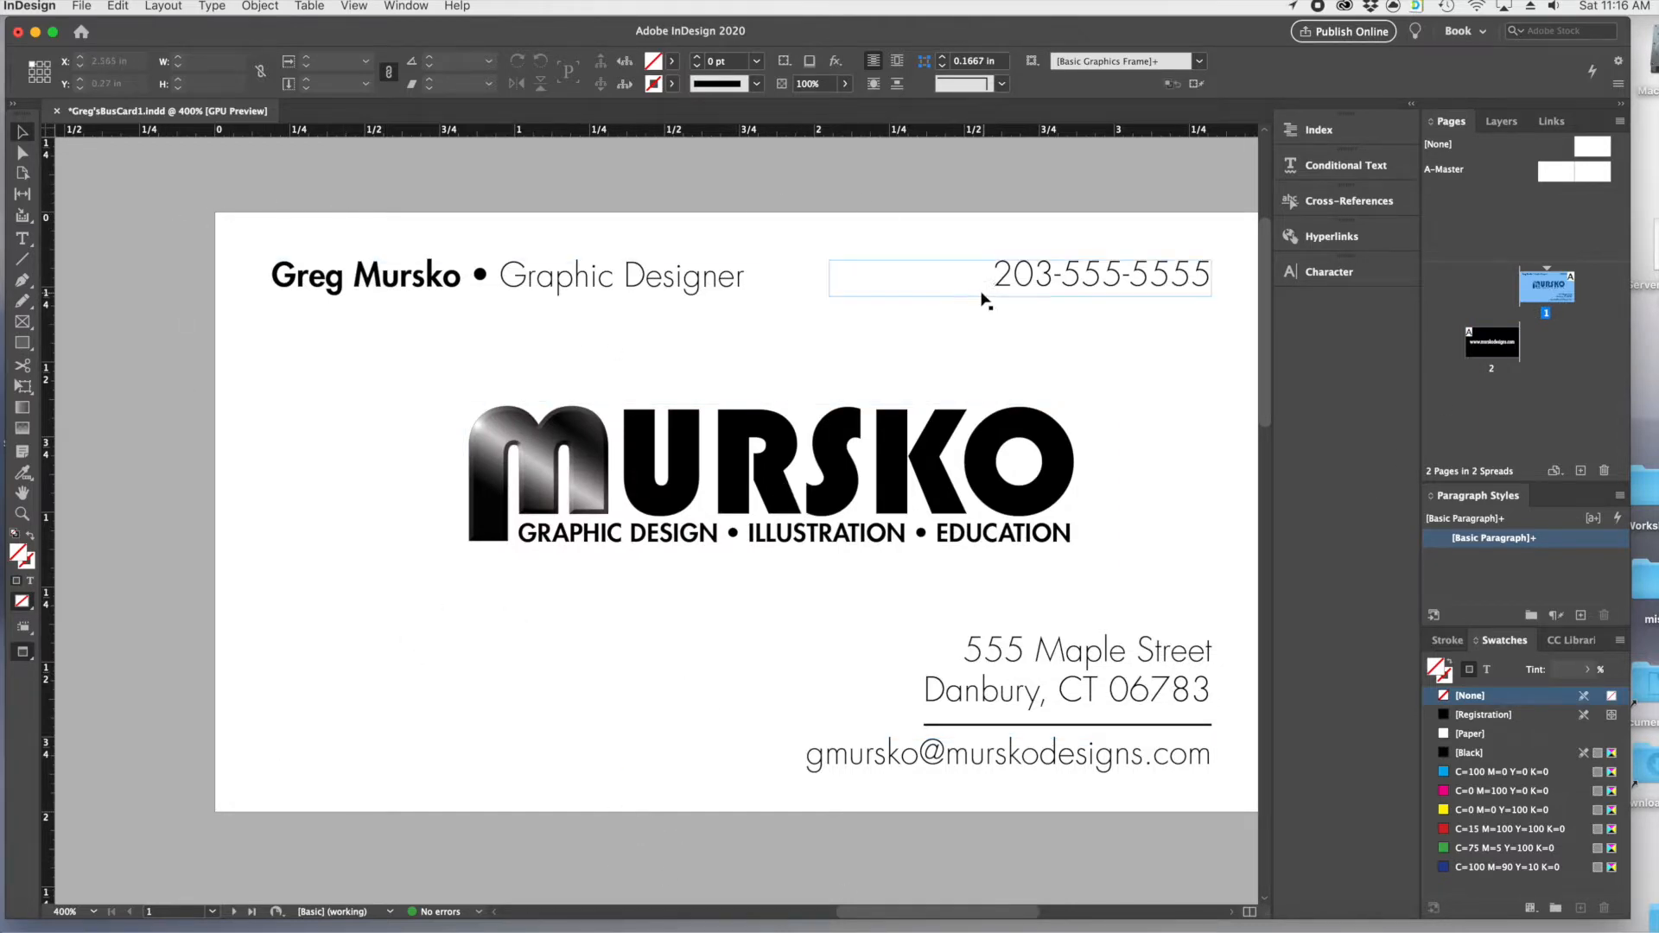
click(354, 7)
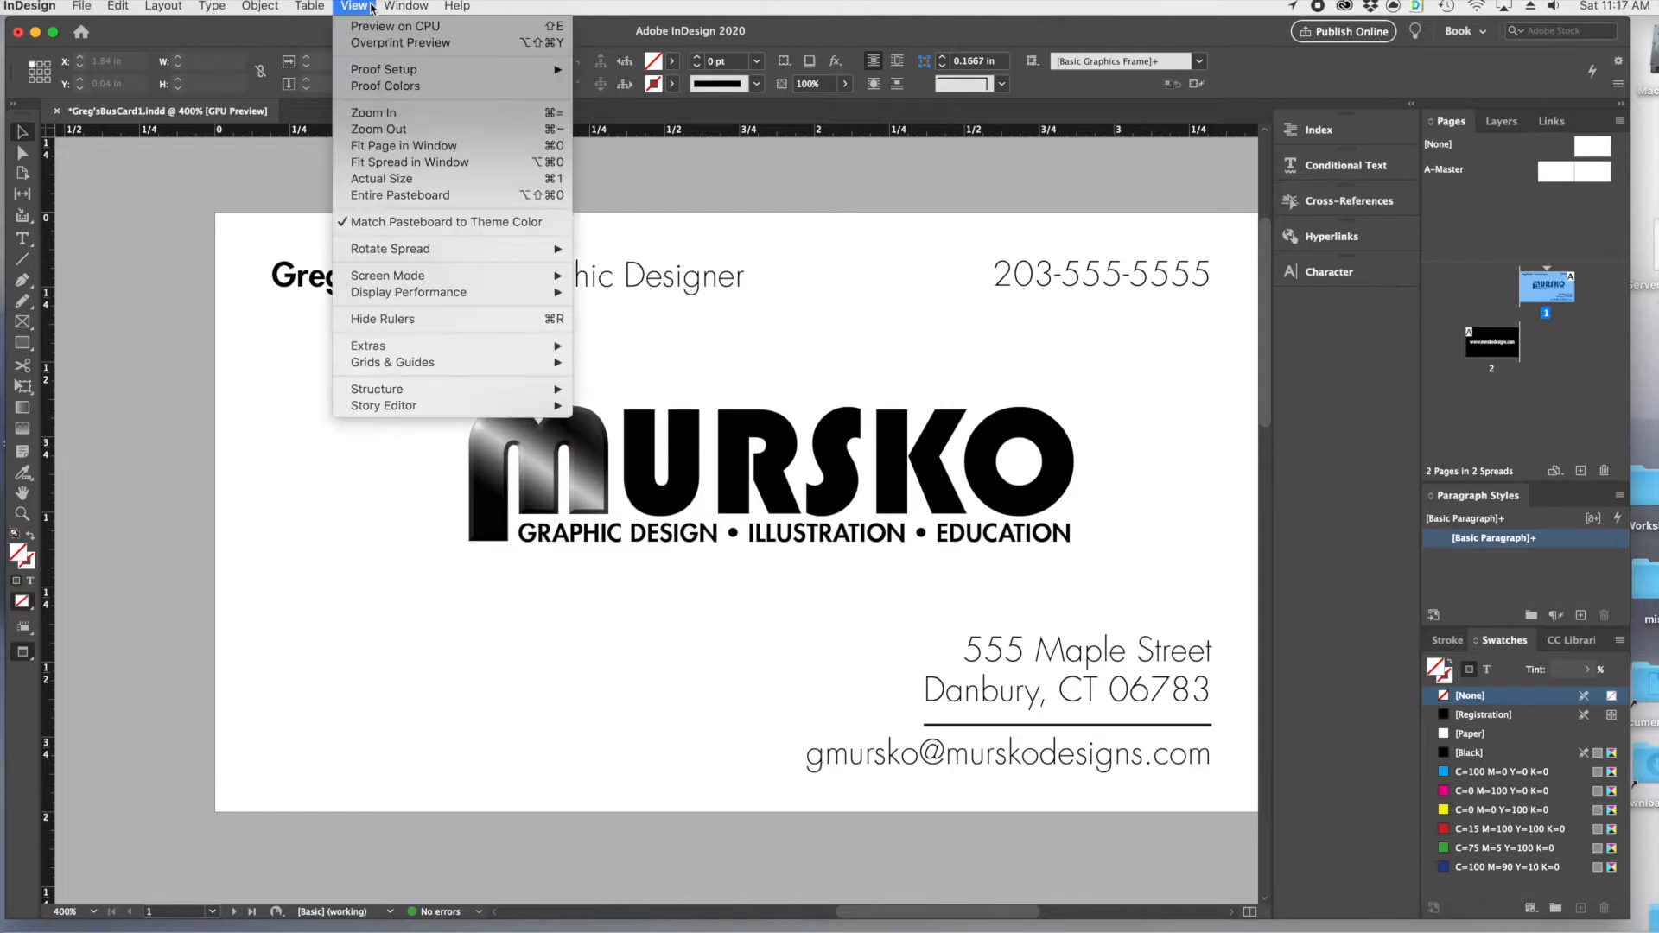
mouse_move(388, 275)
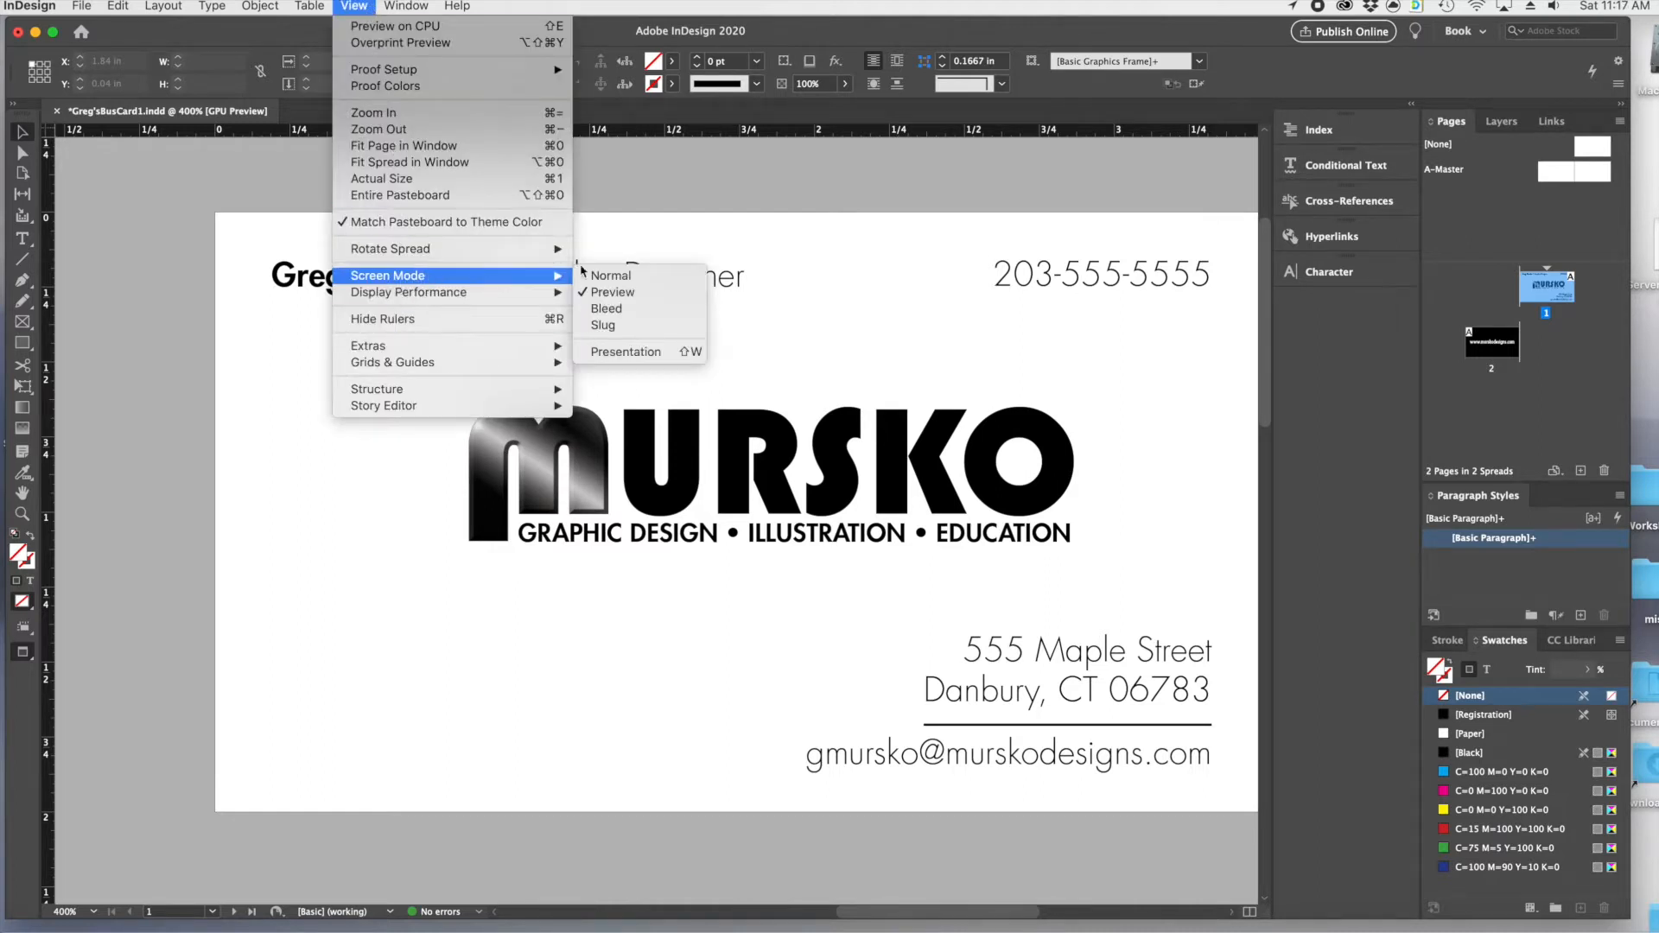
click(611, 275)
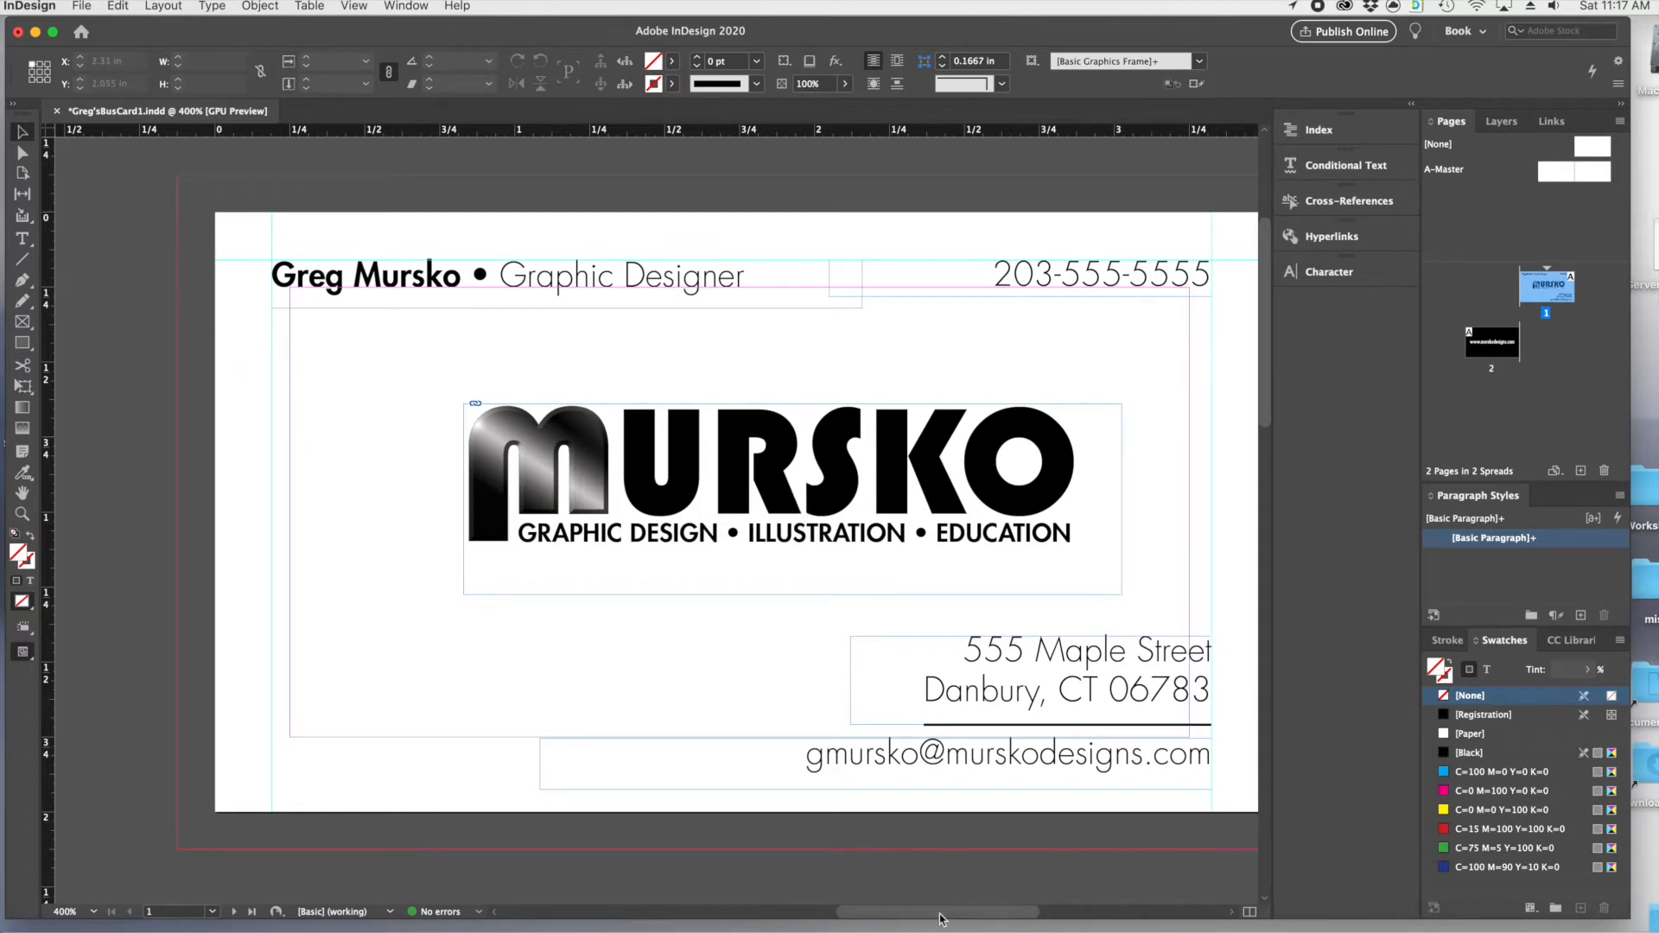
drag(942, 919, 951, 920)
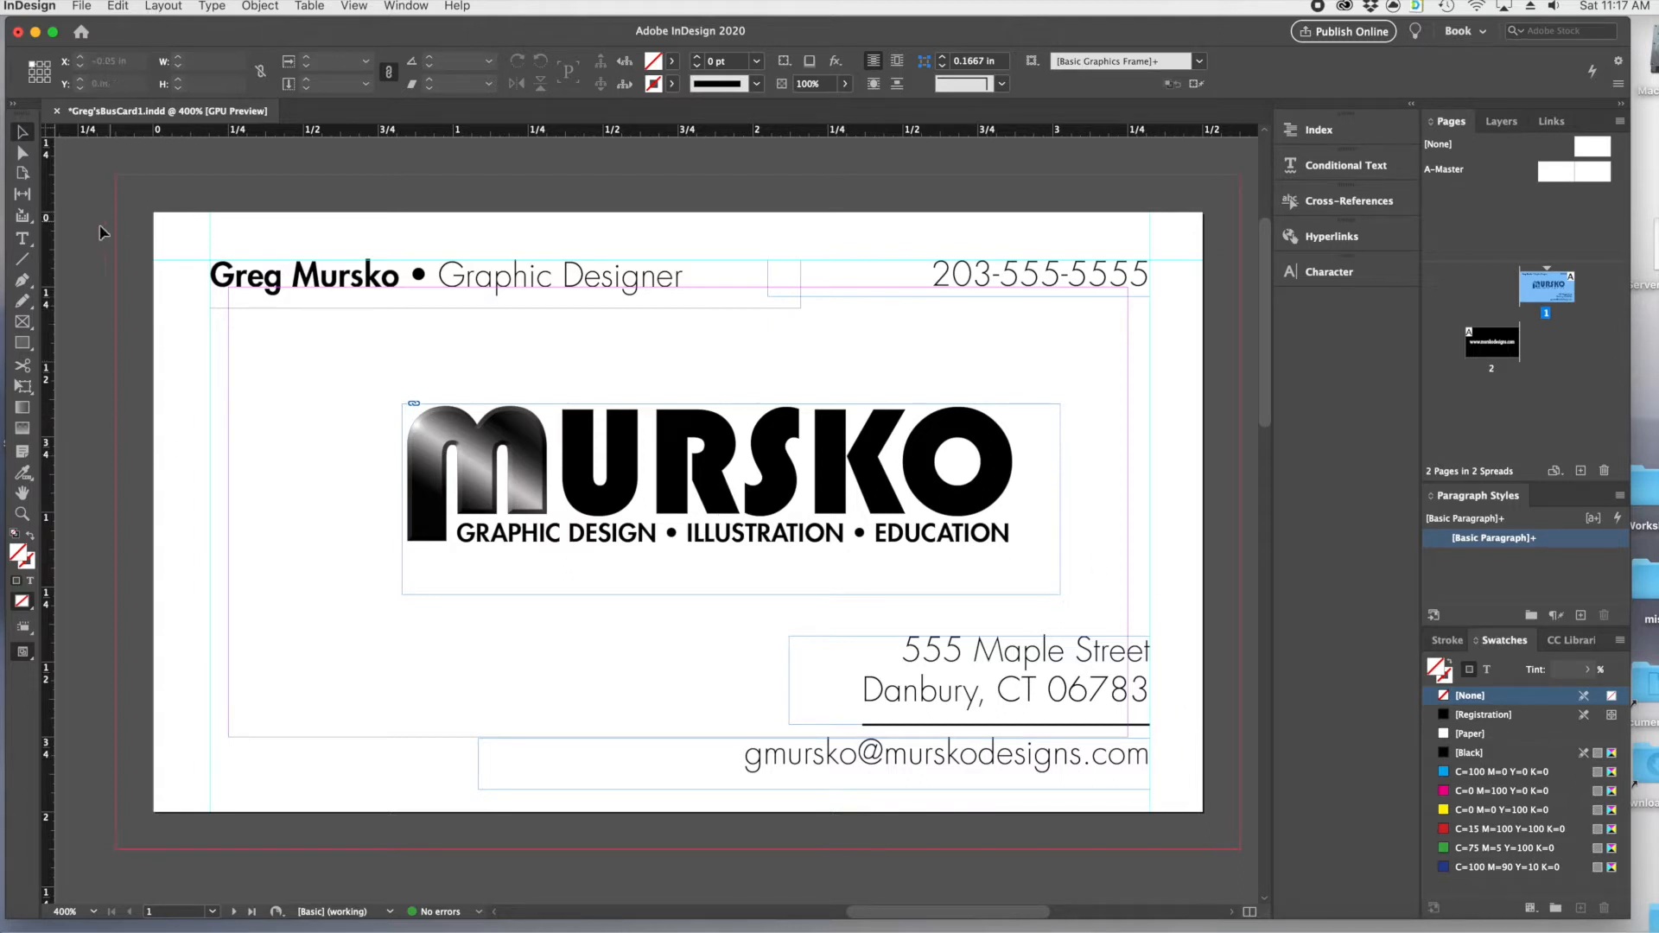
- Draw a rectangular graphics frame over the card's left portion, extending past the top-left bleed and bottom edge
click(29, 327)
drag(114, 176, 949, 851)
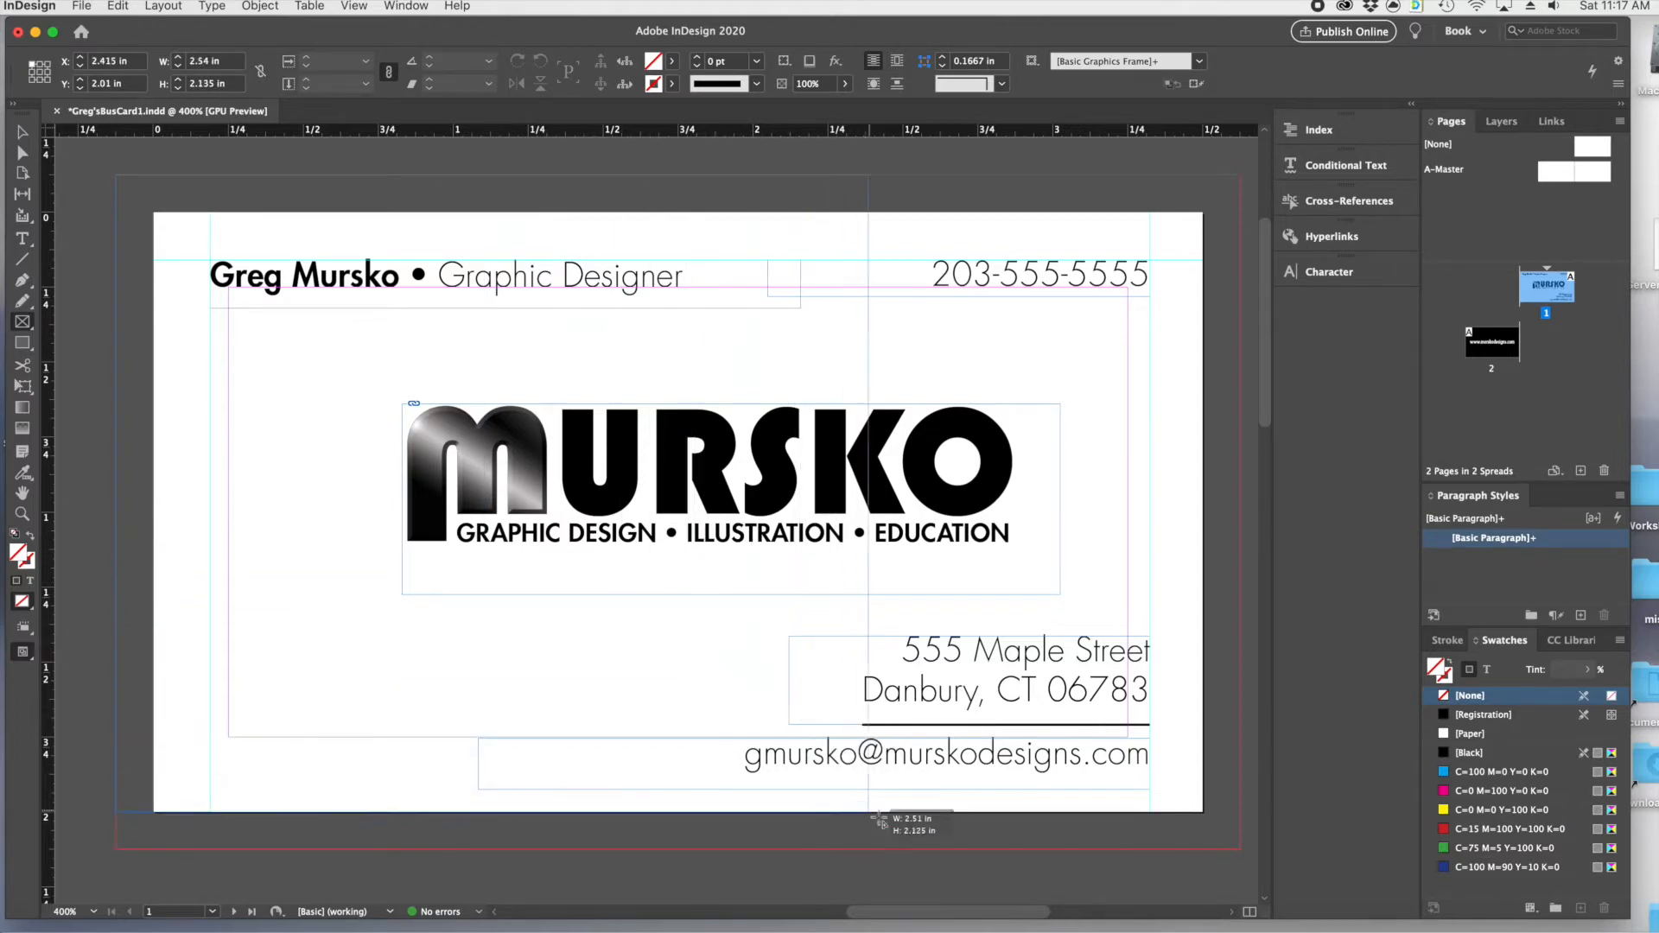
drag(949, 851, 949, 851)
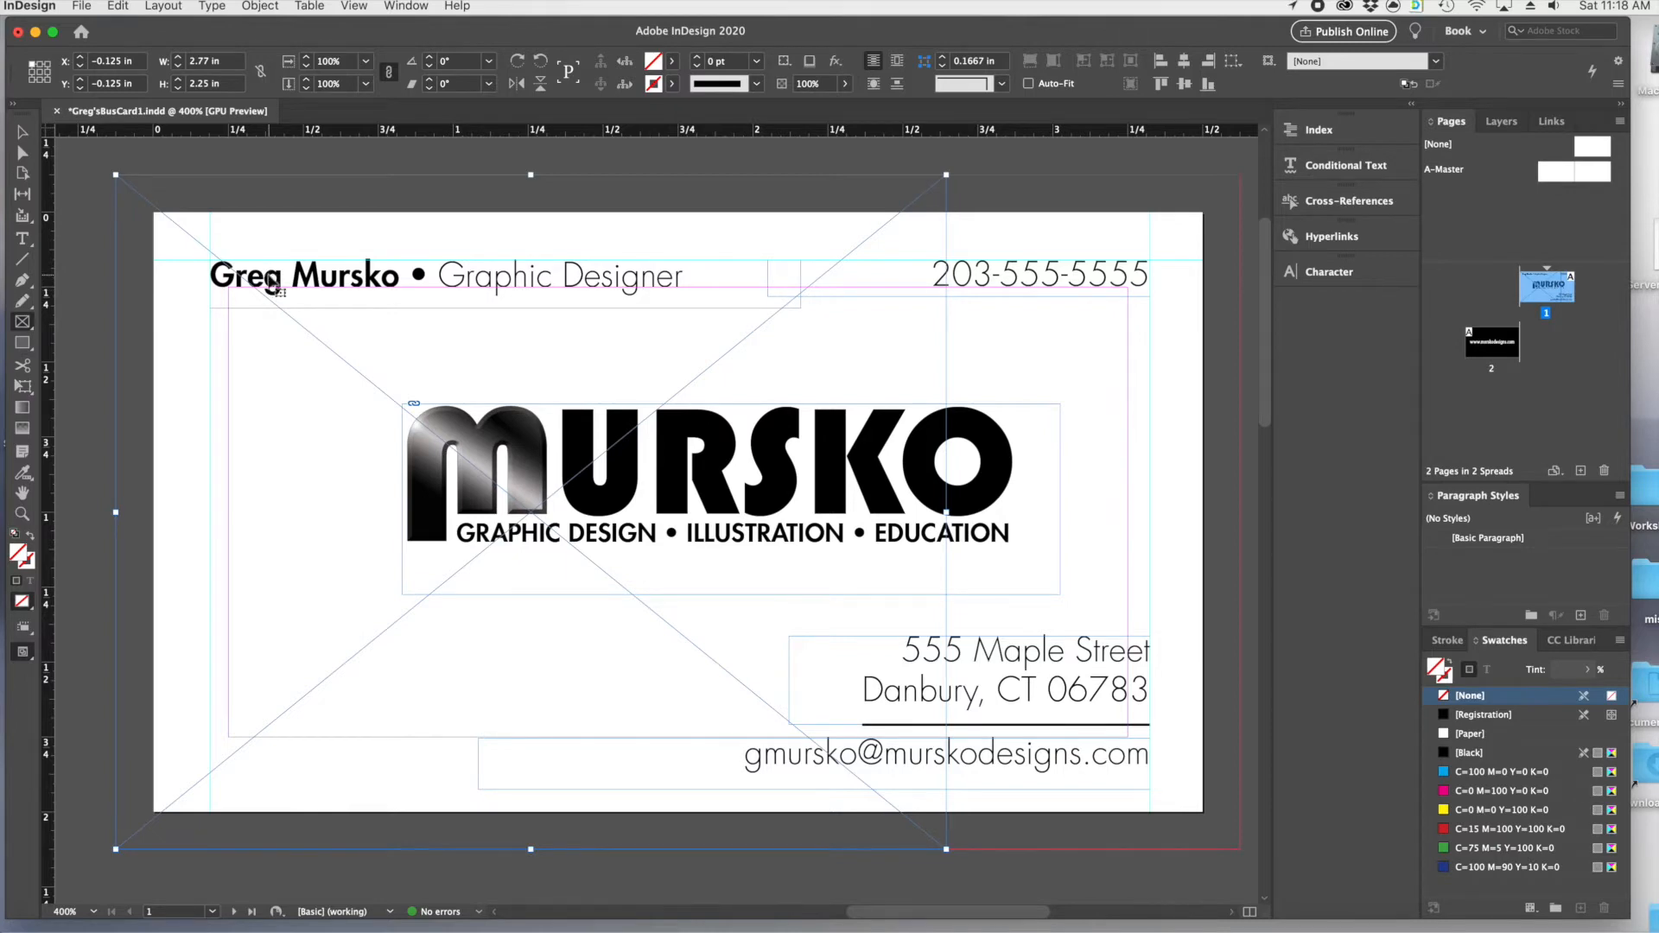
- Place MurskoM.psd into the selected frame via Cmd+D and return to the Selection tool
key(super+d)
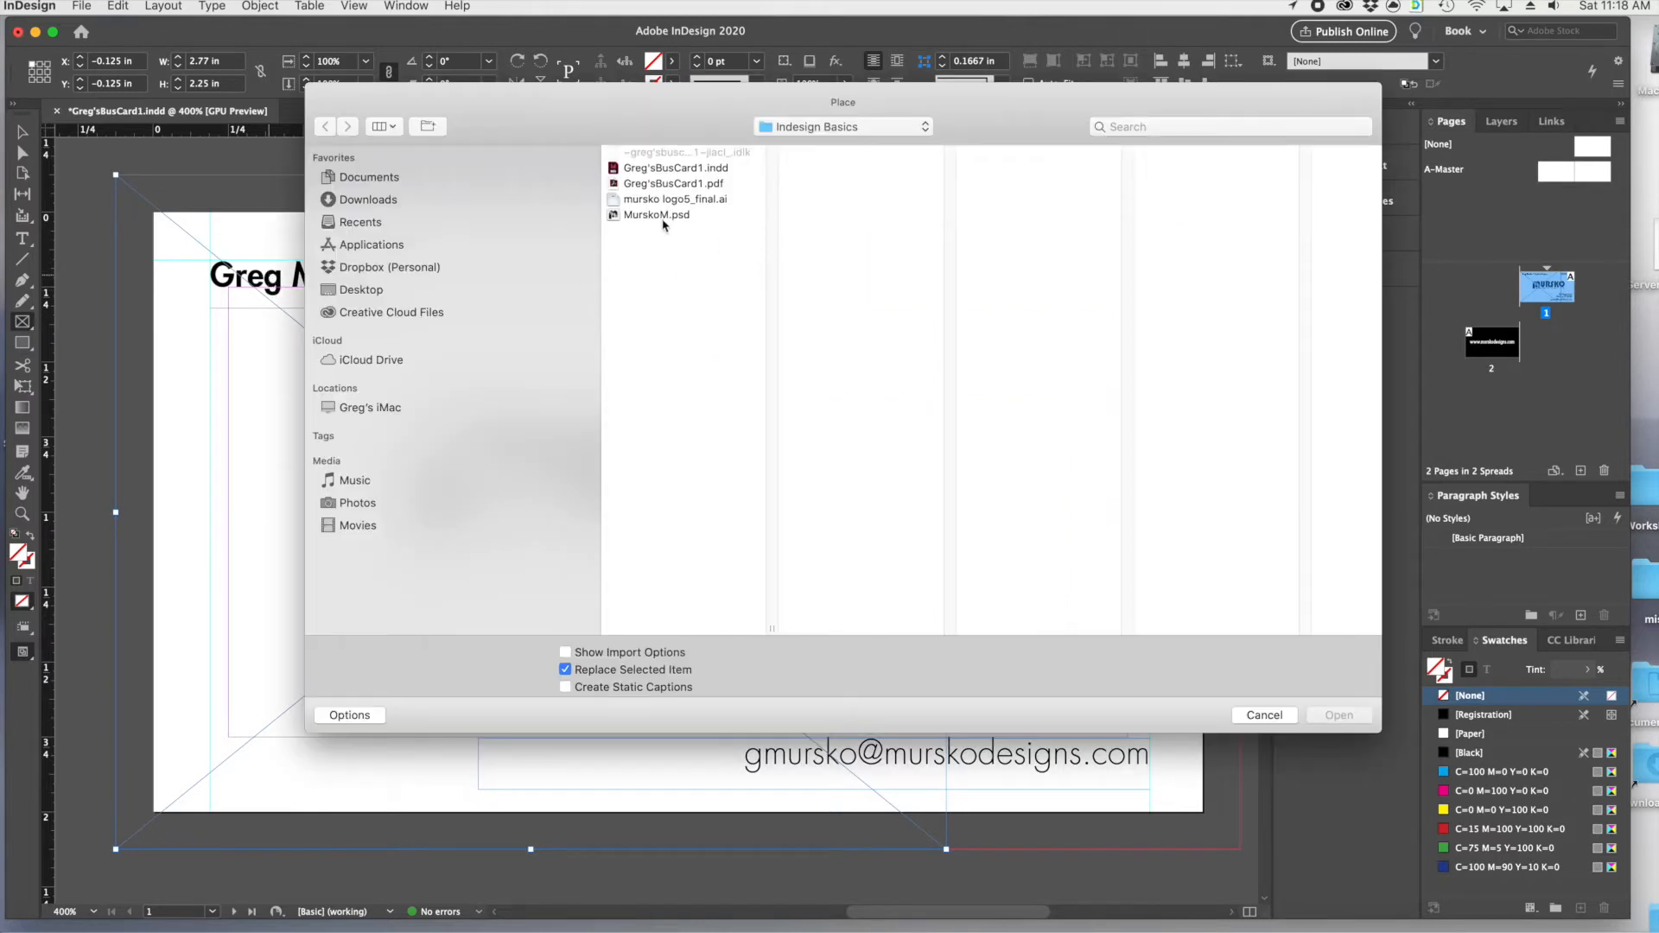
click(639, 217)
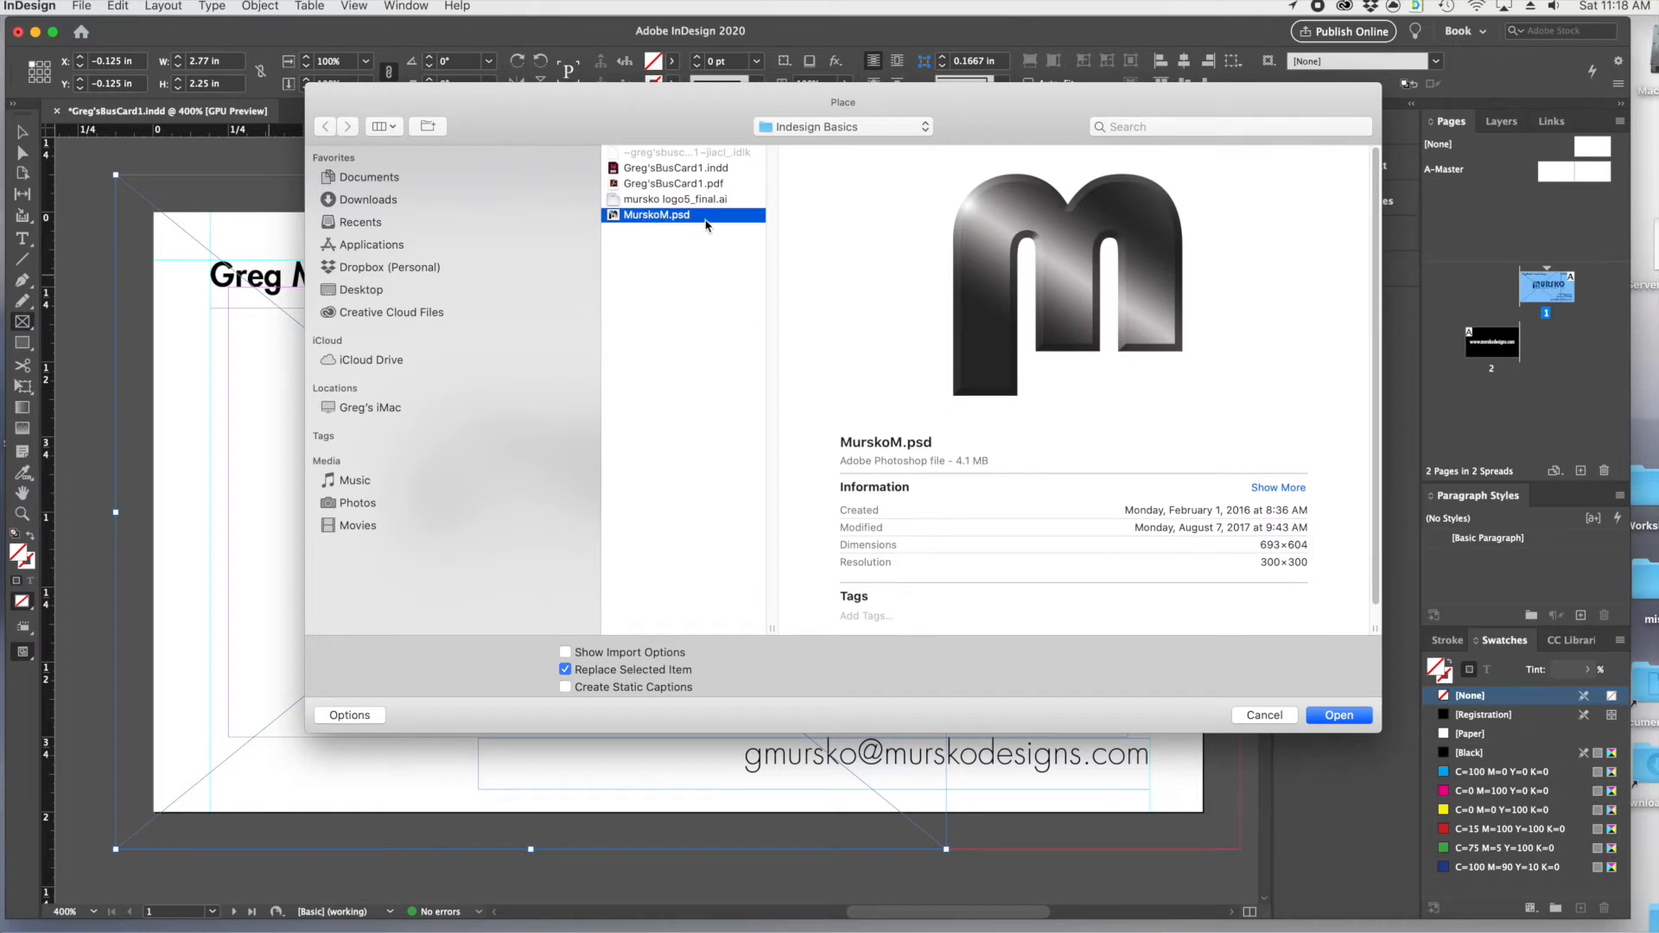
click(1341, 717)
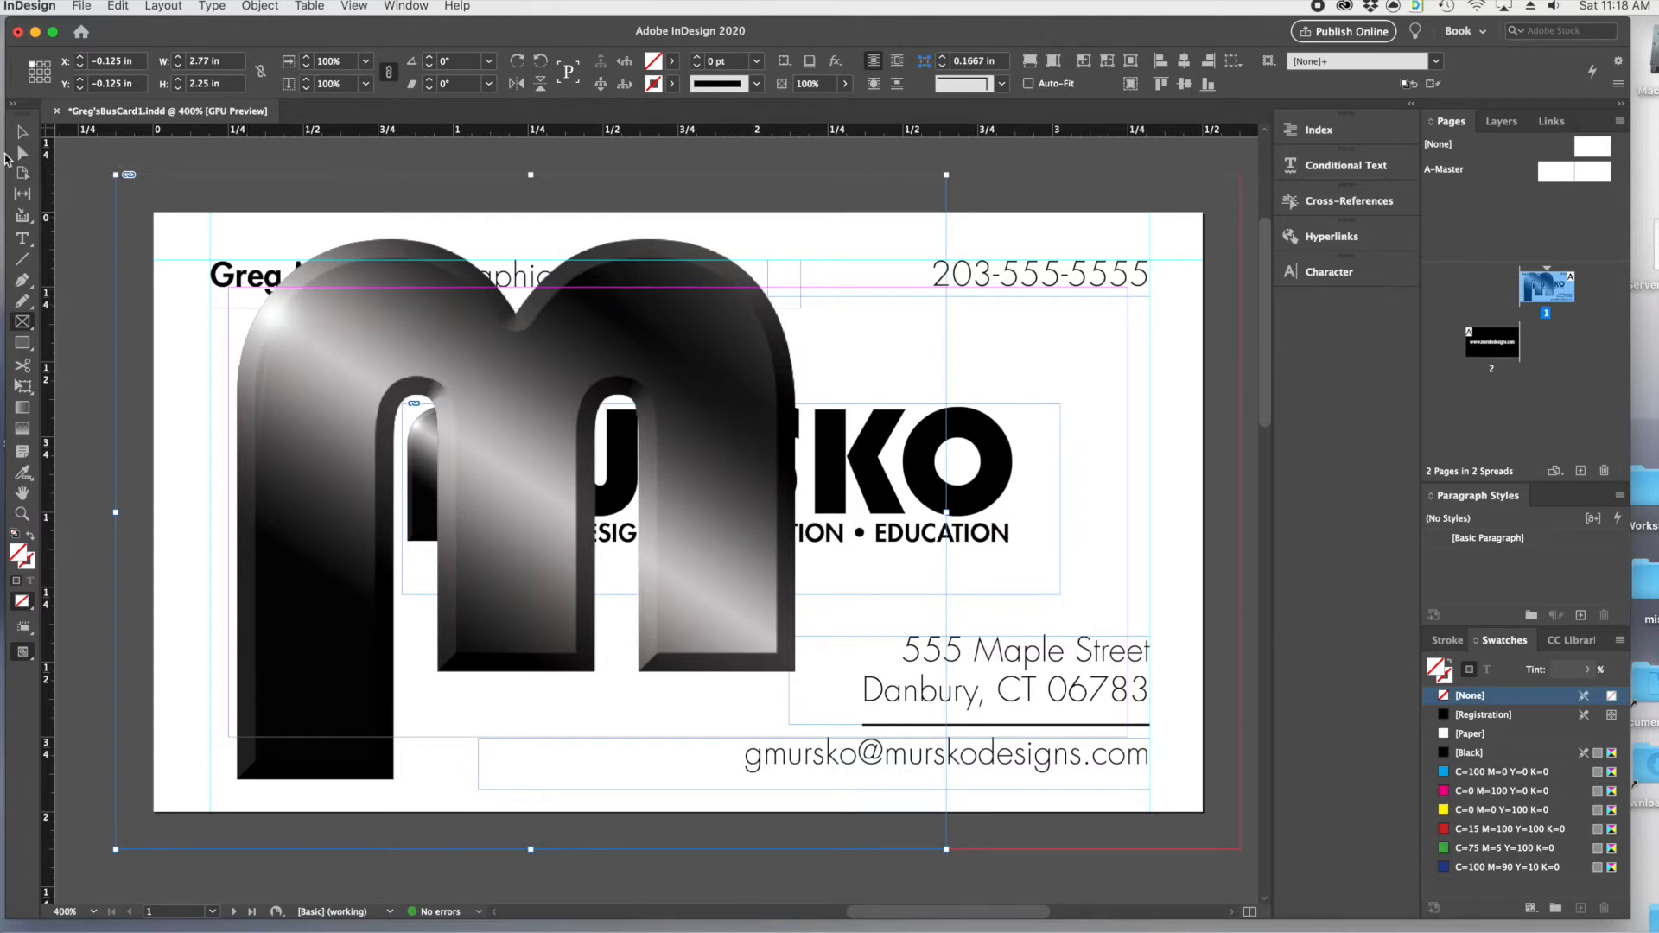
click(22, 132)
- Select the placed M image and try resizing it, undoing the attempts back to full size
click(22, 134)
click(328, 434)
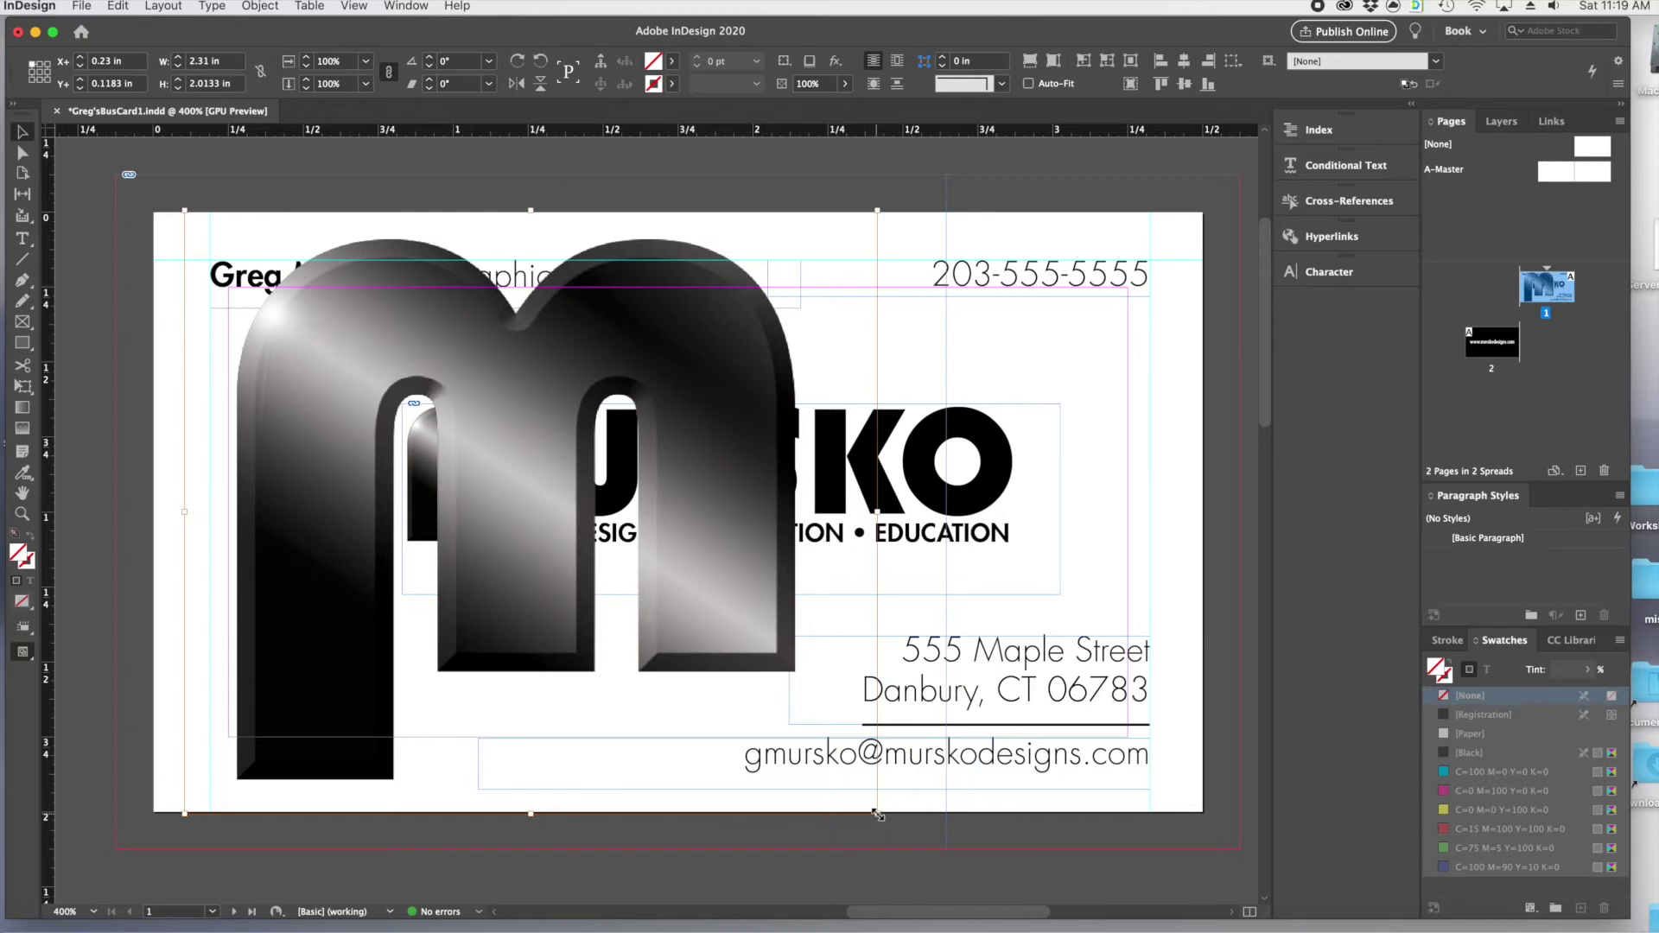
drag(878, 813, 943, 863)
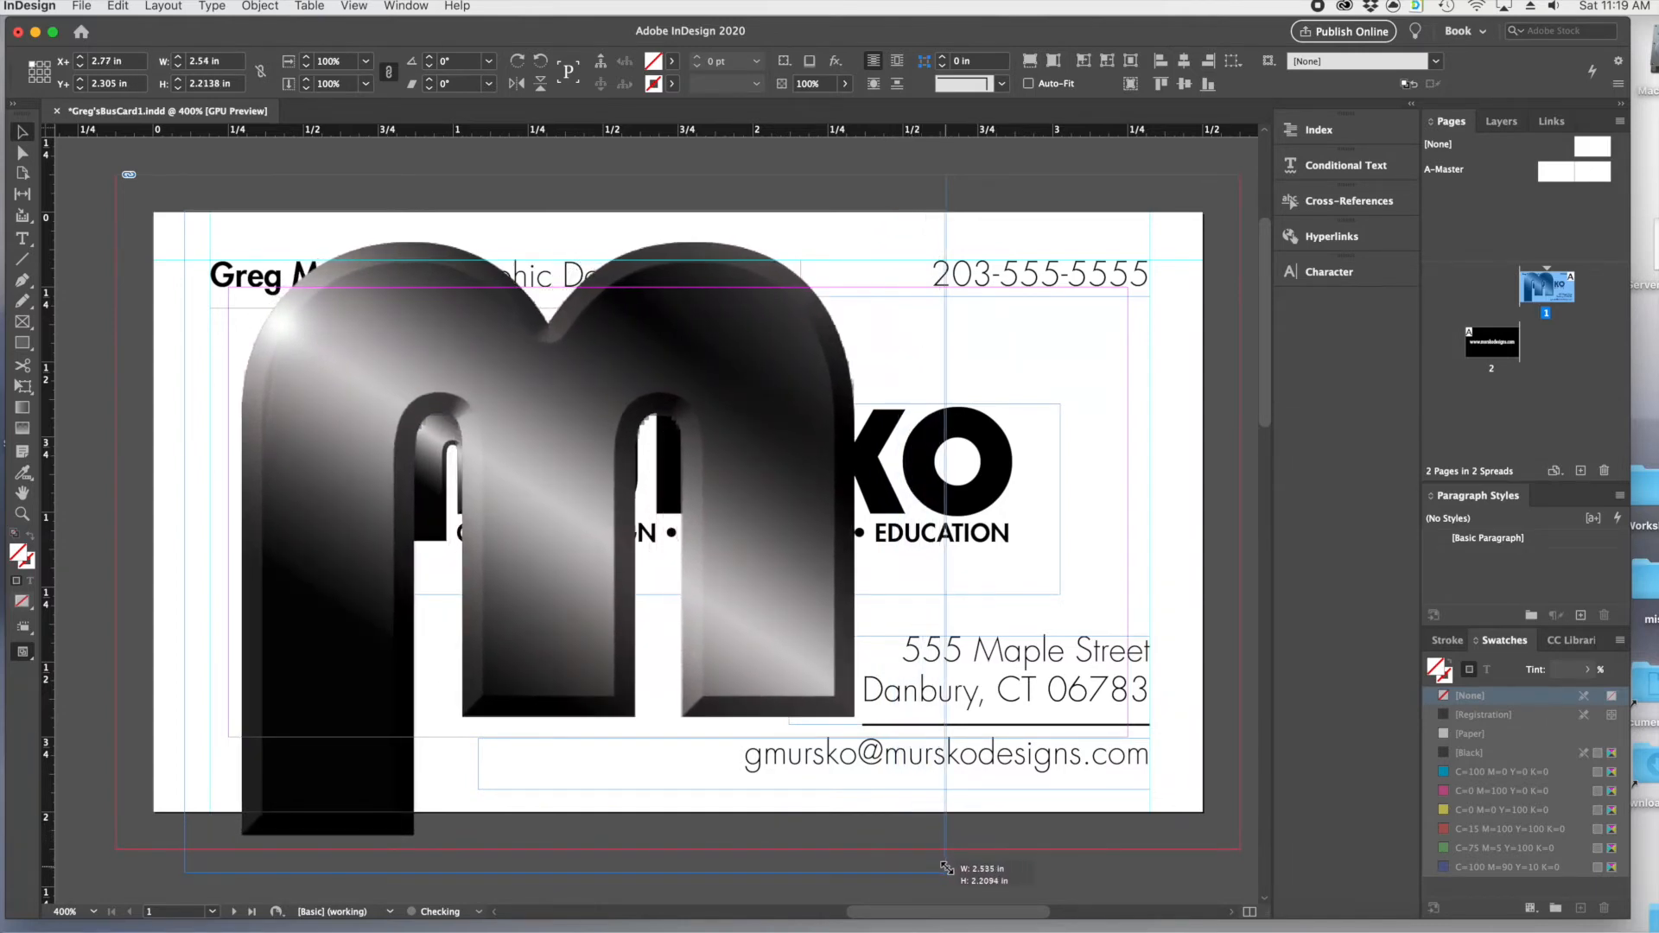
mouse_move(942, 864)
mouse_down()
mouse_move(778, 746)
mouse_move(810, 755)
mouse_move(835, 822)
mouse_move(652, 660)
mouse_move(795, 493)
mouse_up()
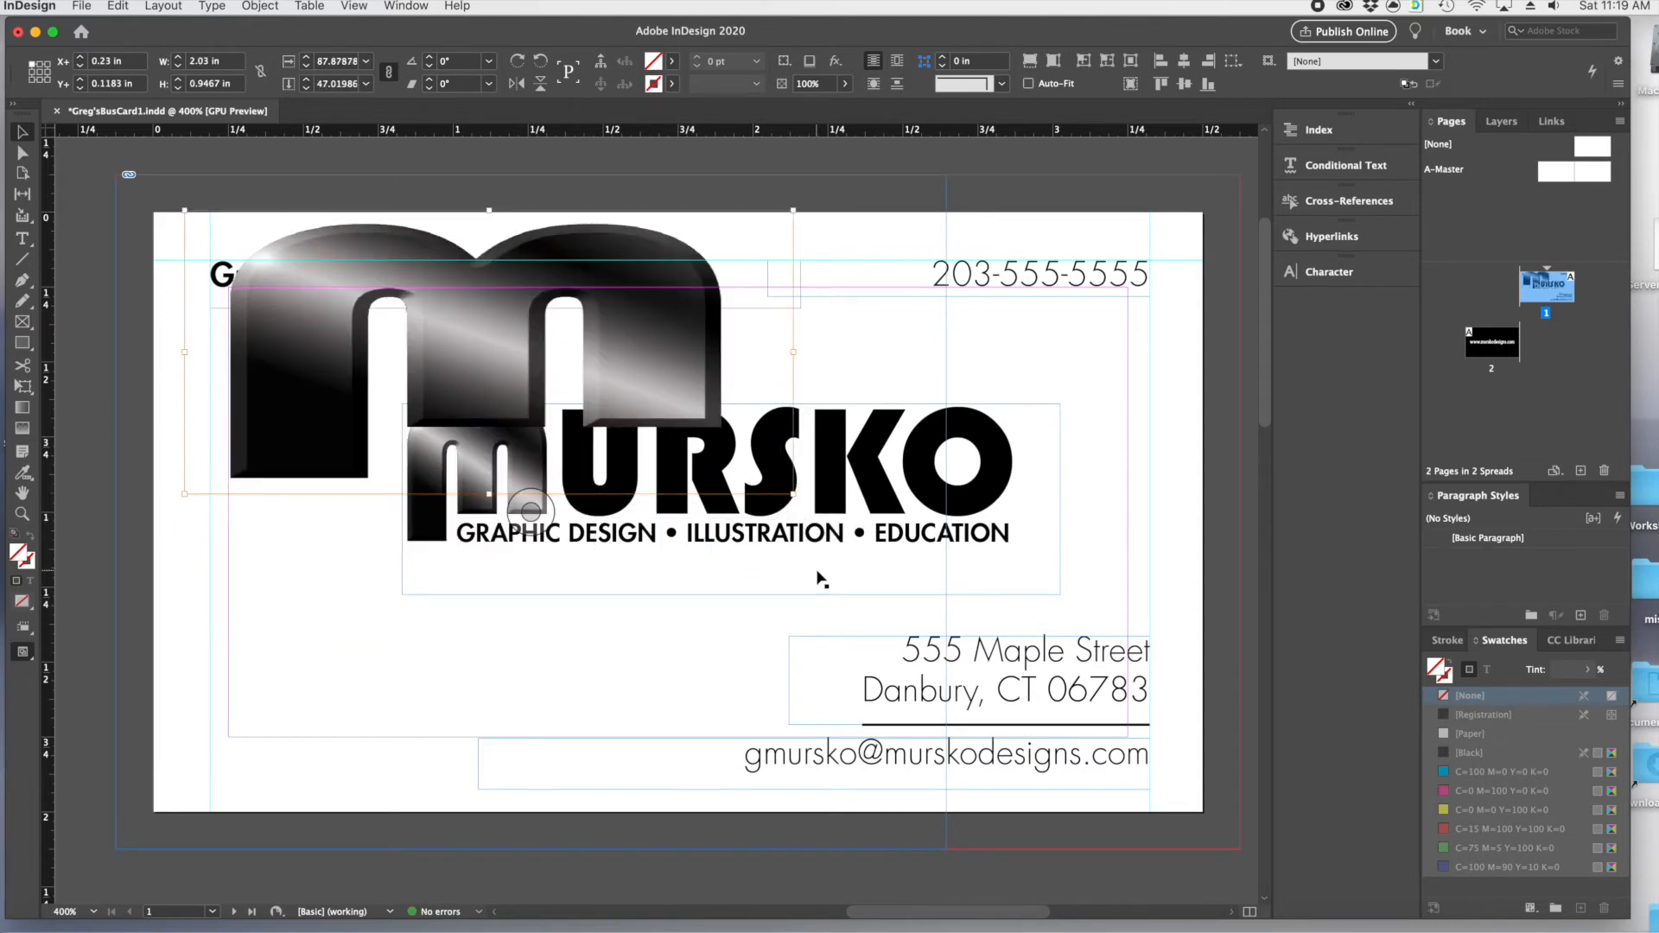
key(super+z)
key(super+z)
key(super+z)
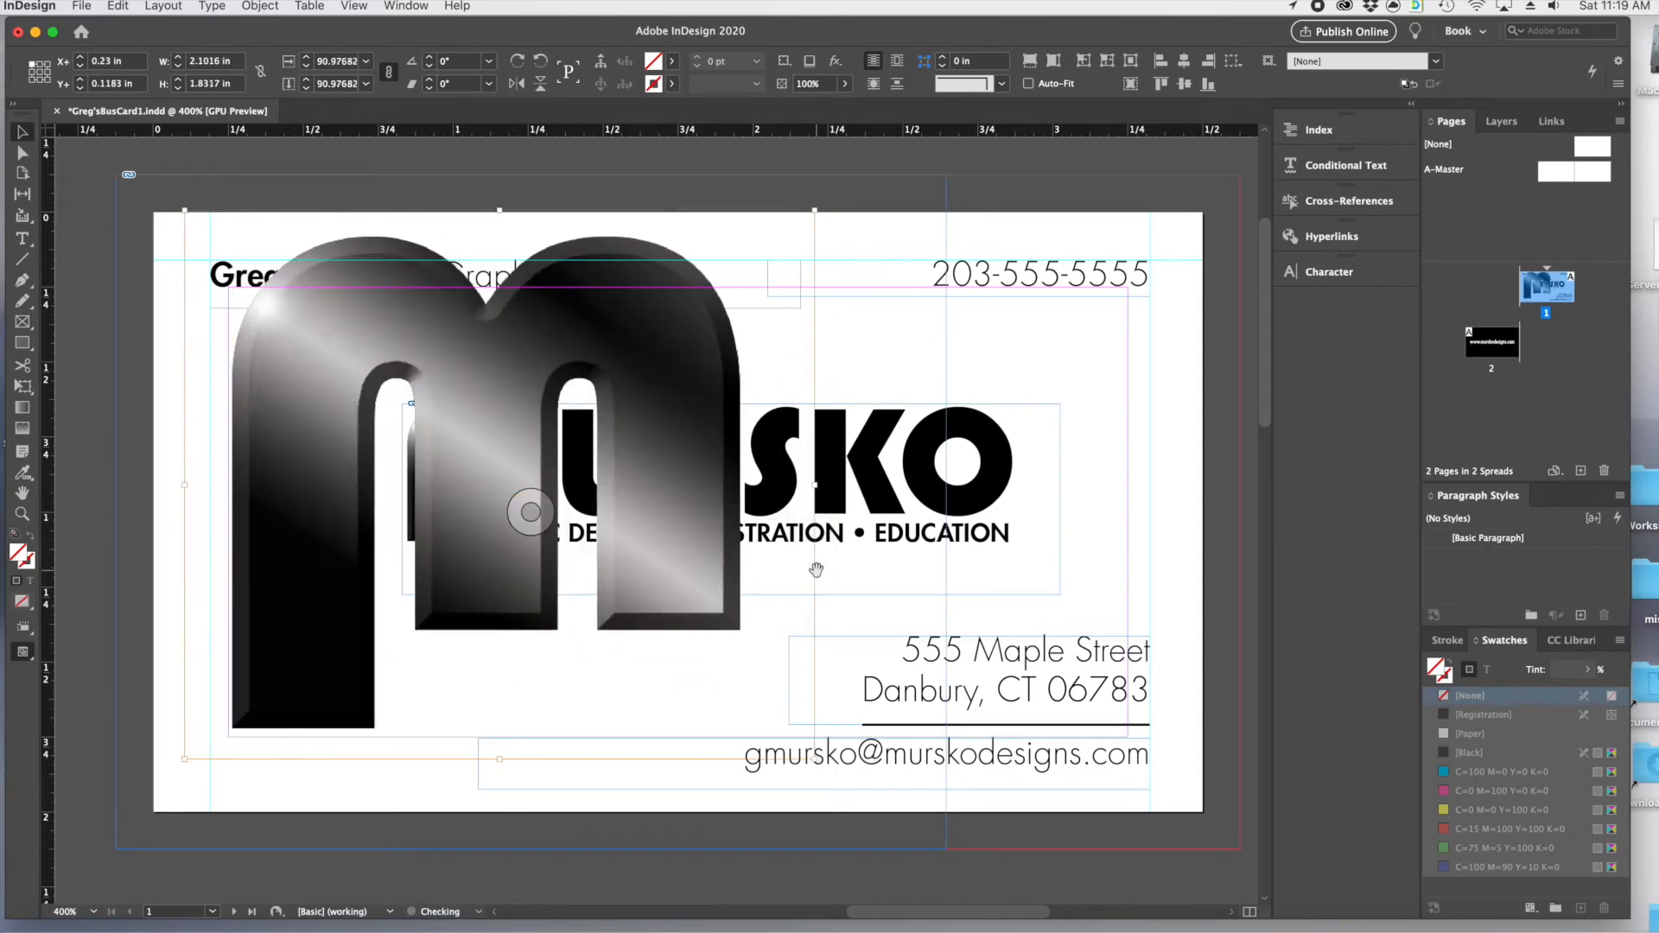
key(super+z)
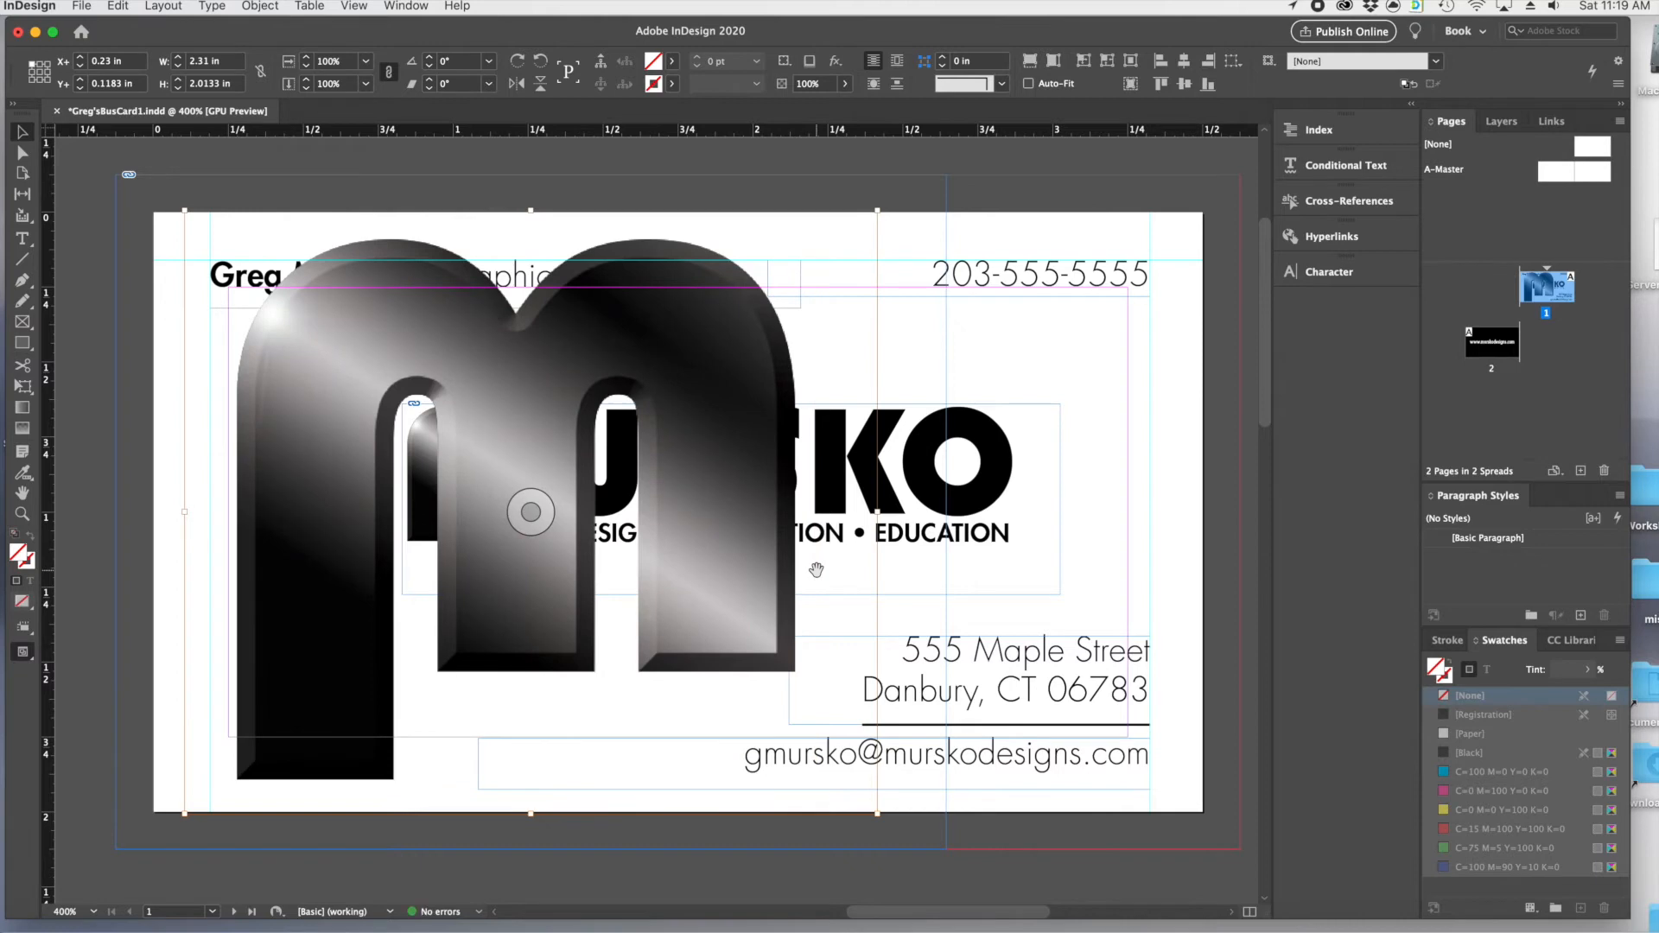
key(super+z)
- Enlarge the M graphic and move it up-left so it bleeds off the card's top-left edge
click(311, 390)
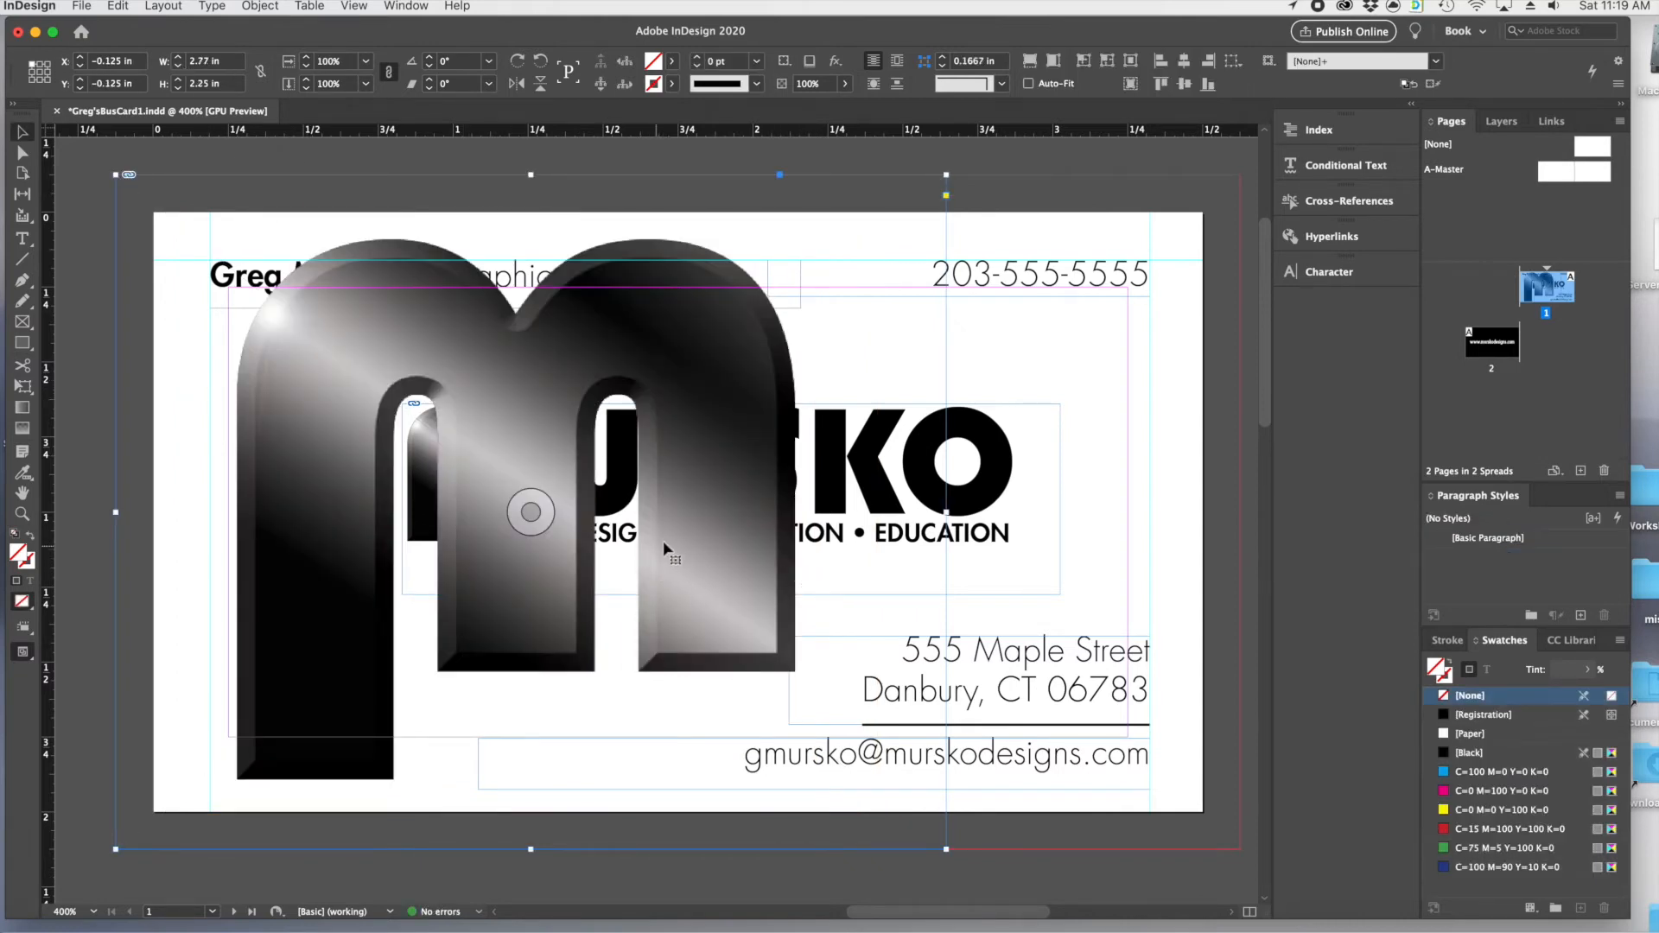
click(707, 564)
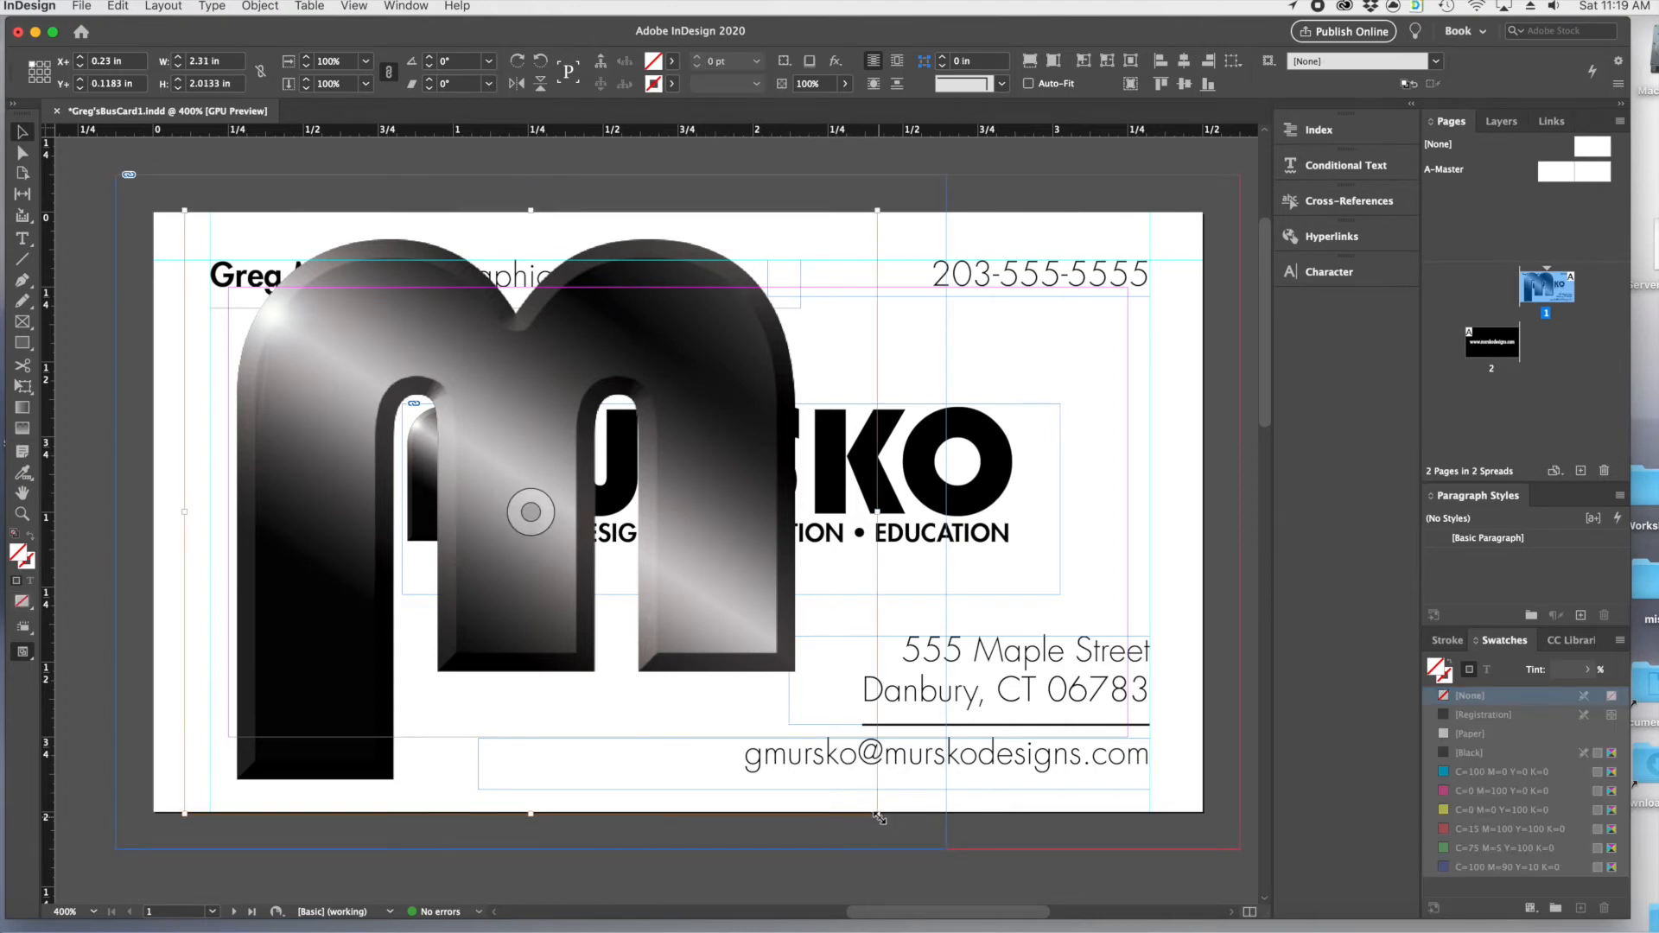
drag(880, 815, 970, 891)
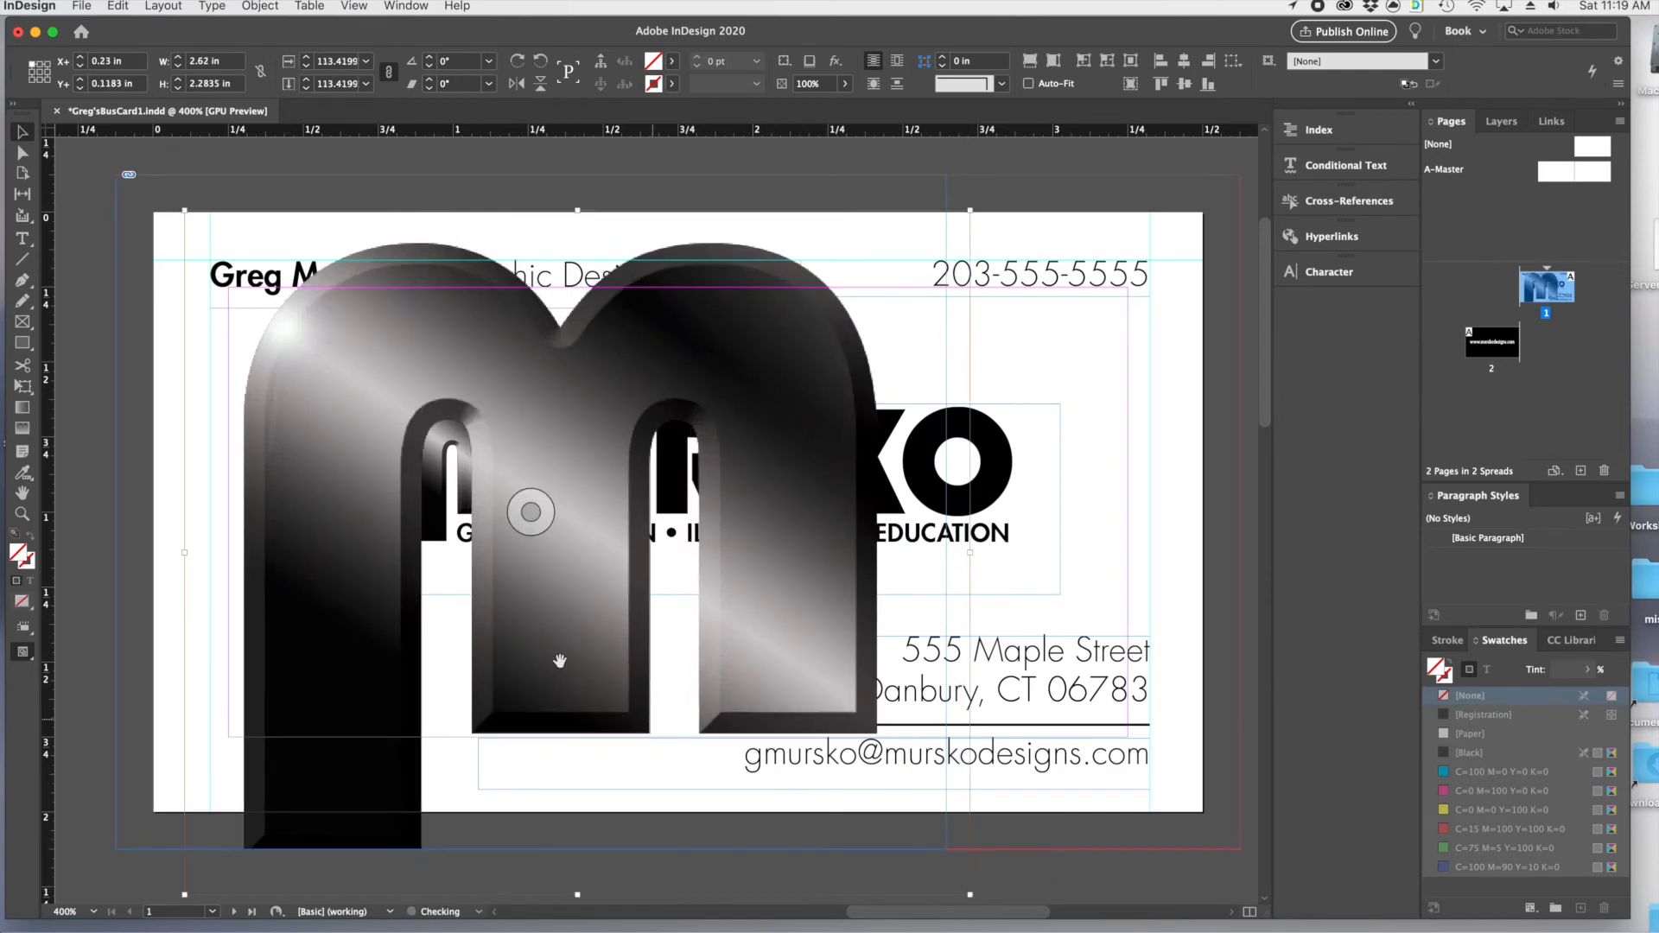
drag(332, 553, 311, 530)
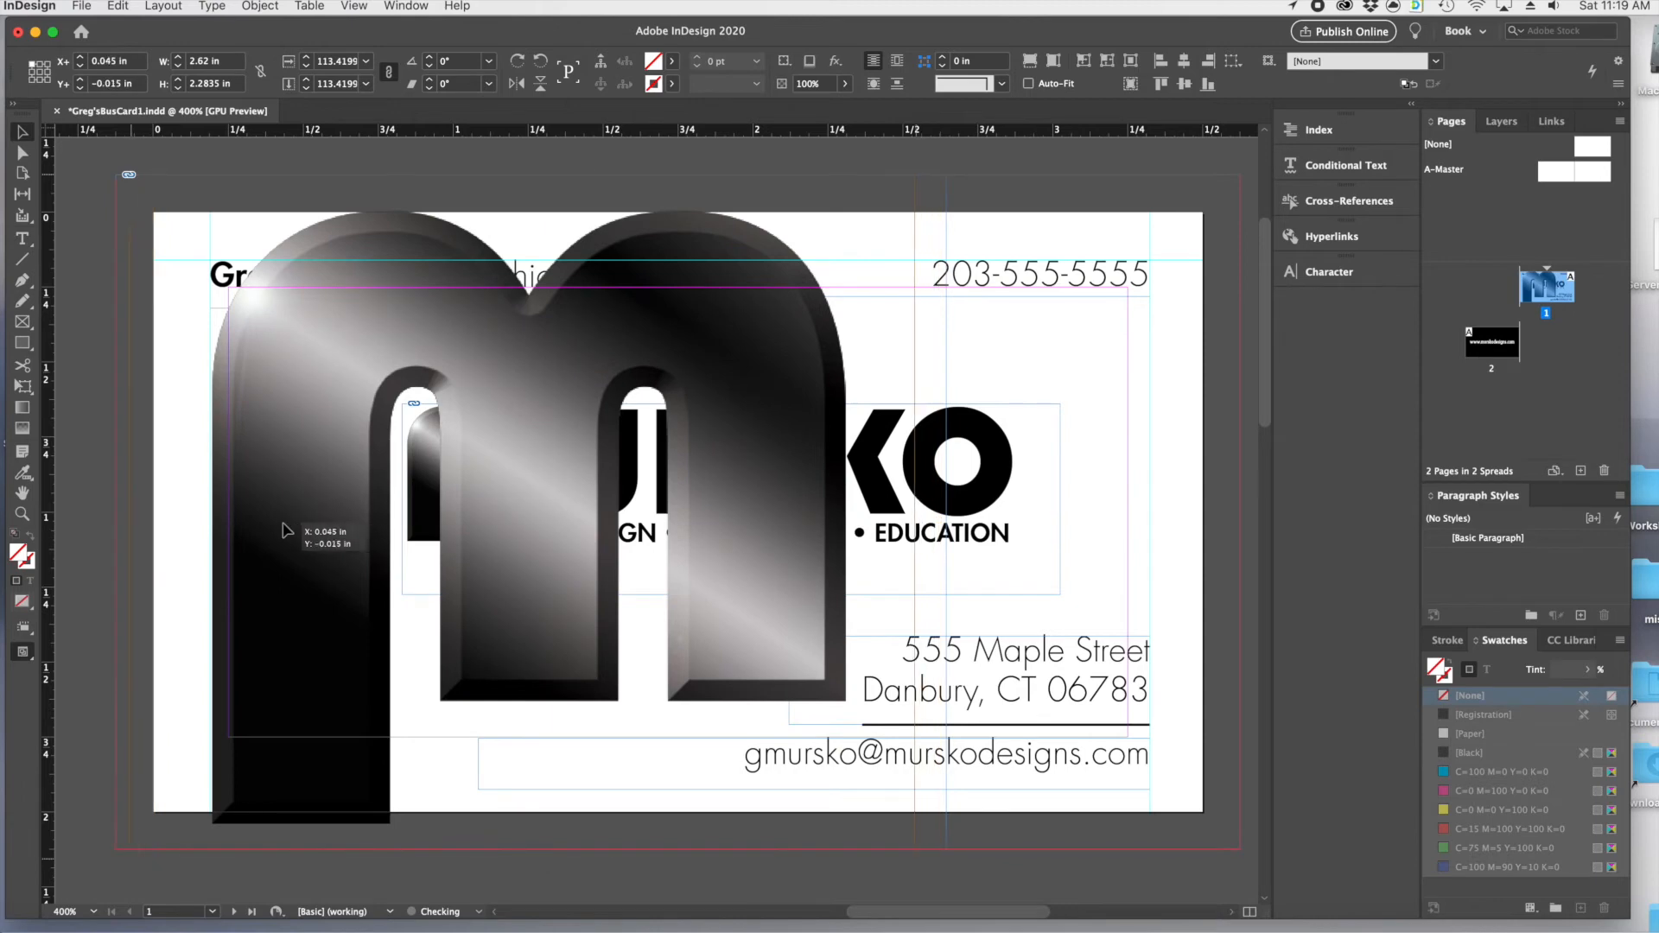
drag(310, 530, 260, 524)
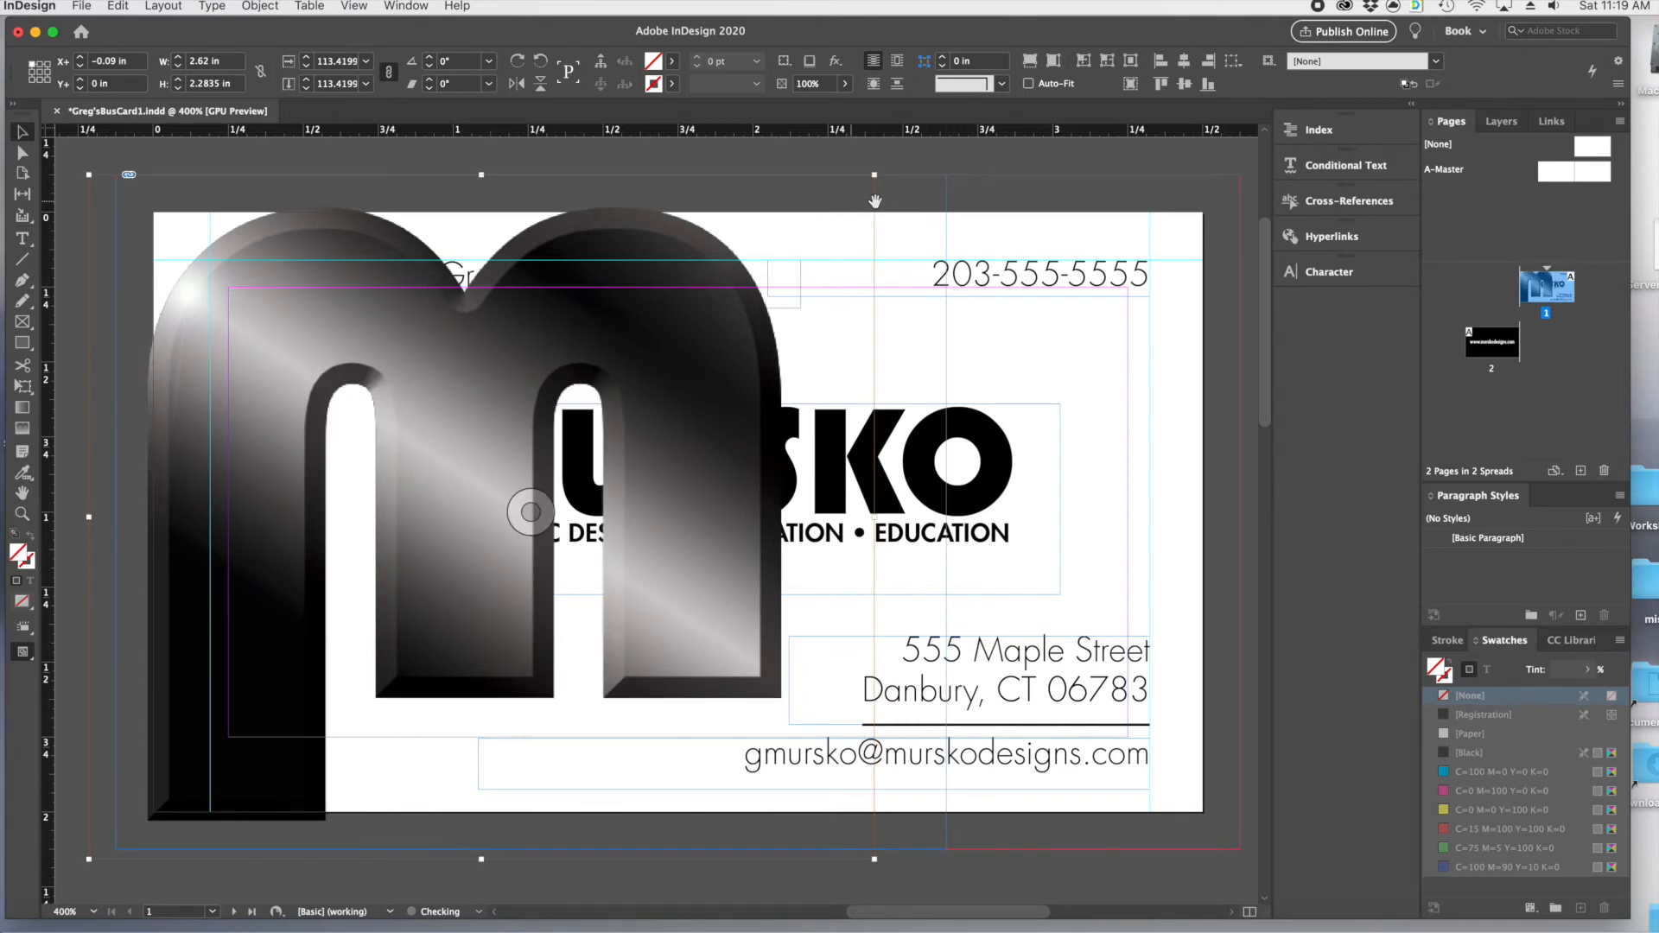
click(1181, 584)
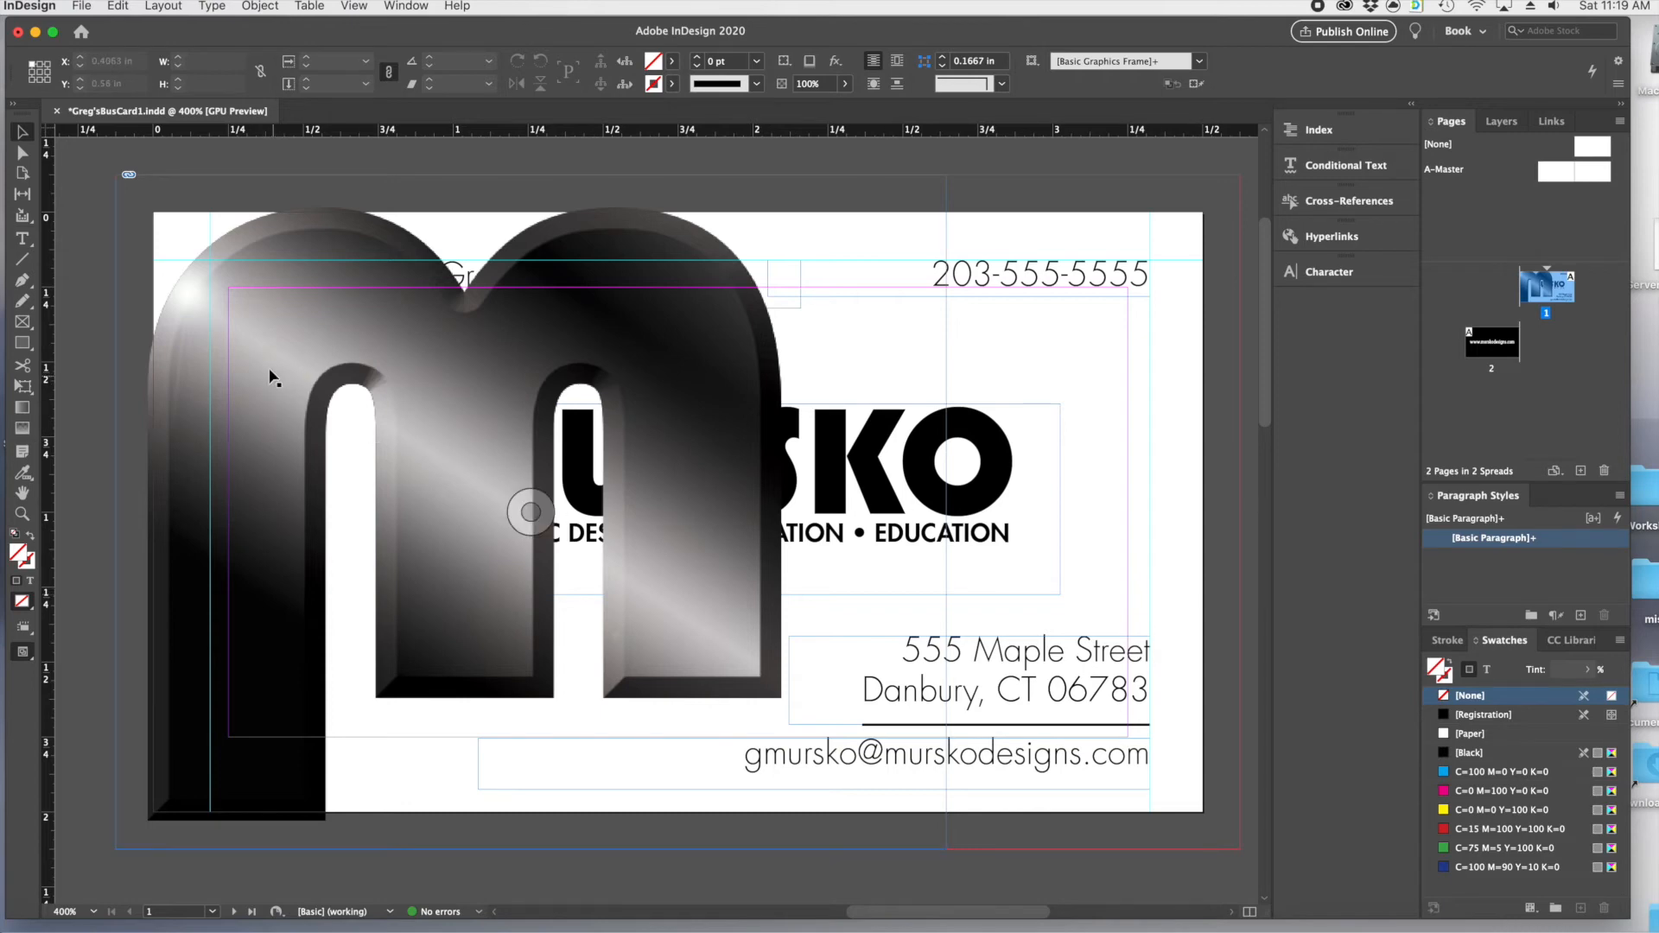
click(273, 339)
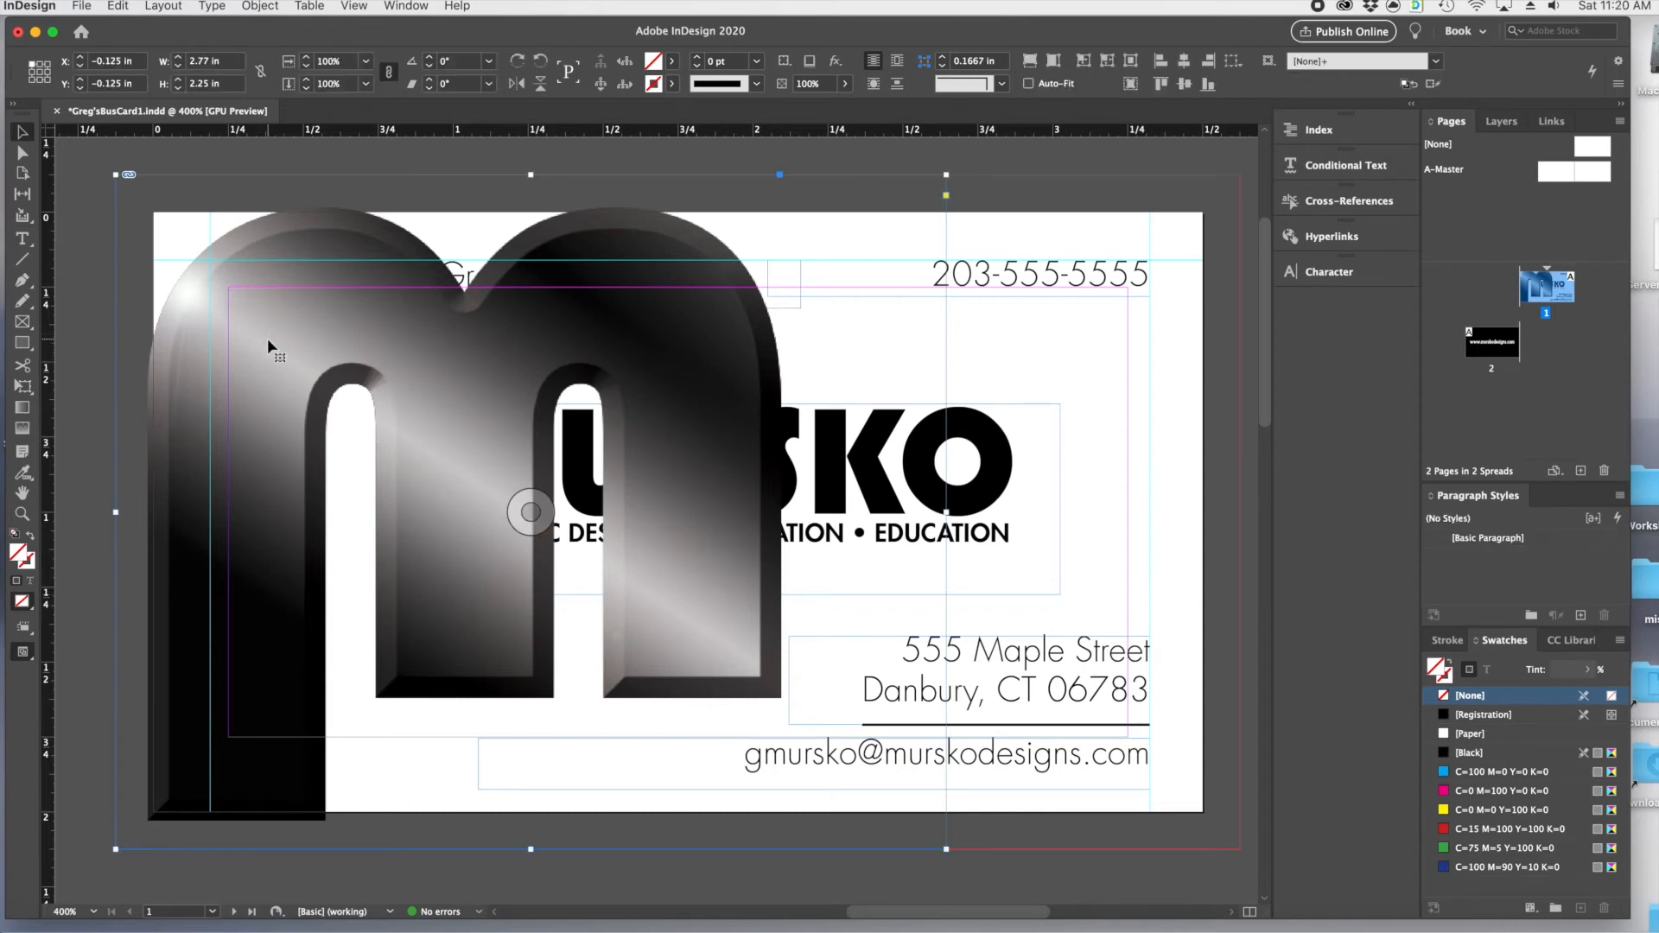
- Send the M graphic to the back via Object > Arrange so the text shows over it
click(260, 6)
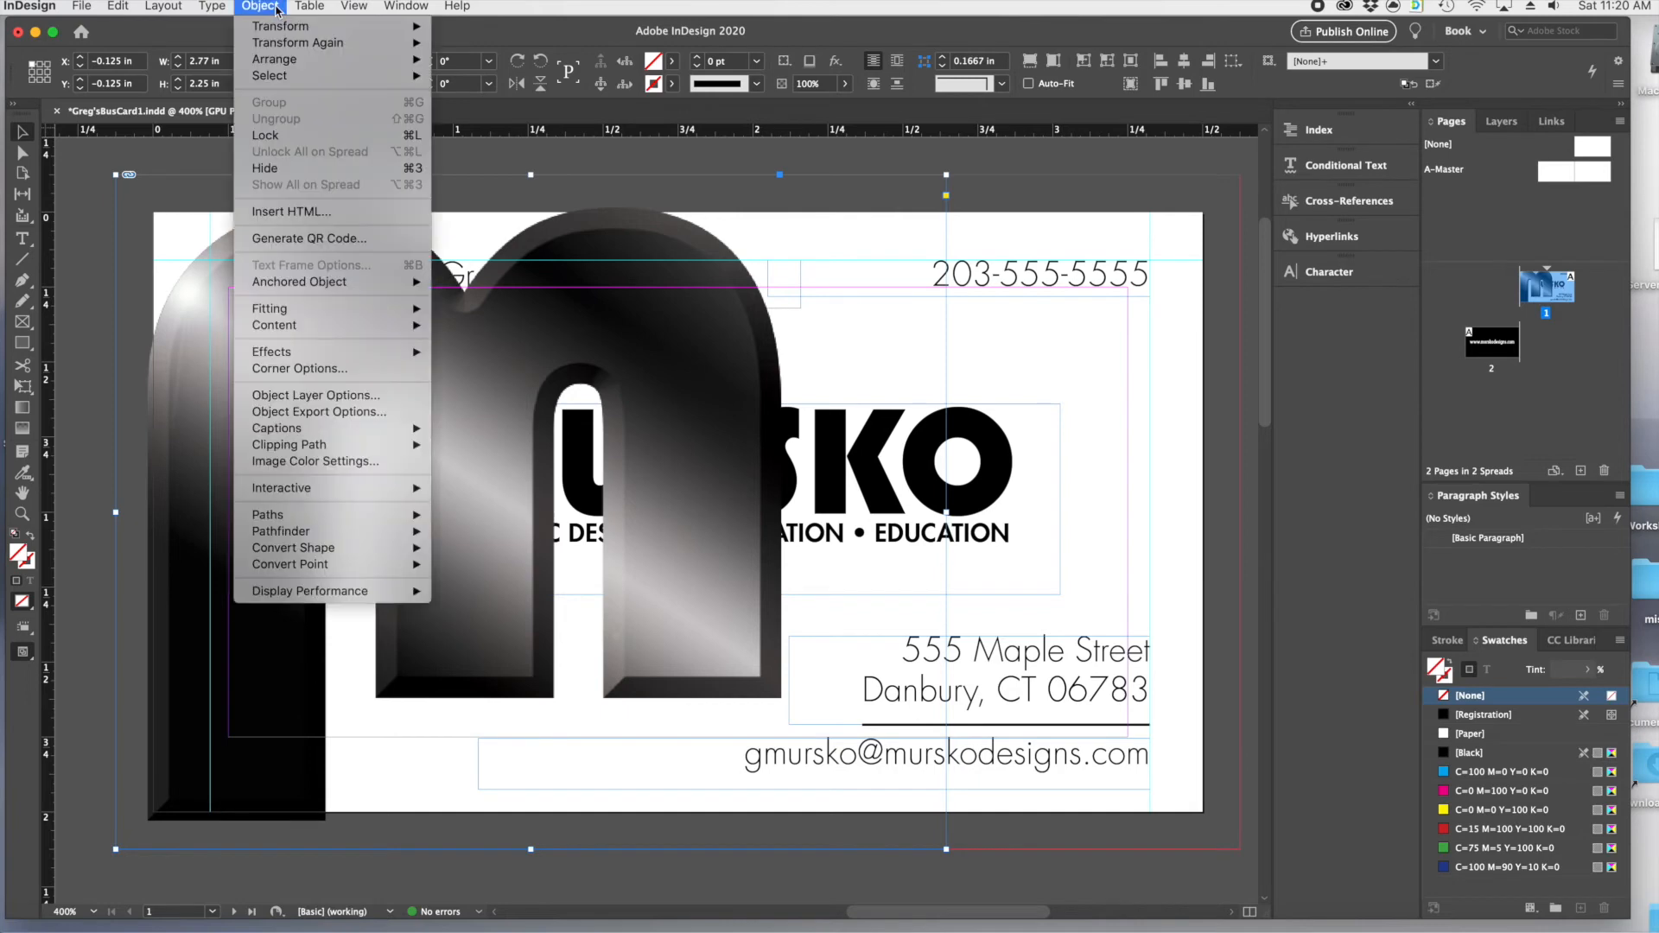
mouse_move(273, 59)
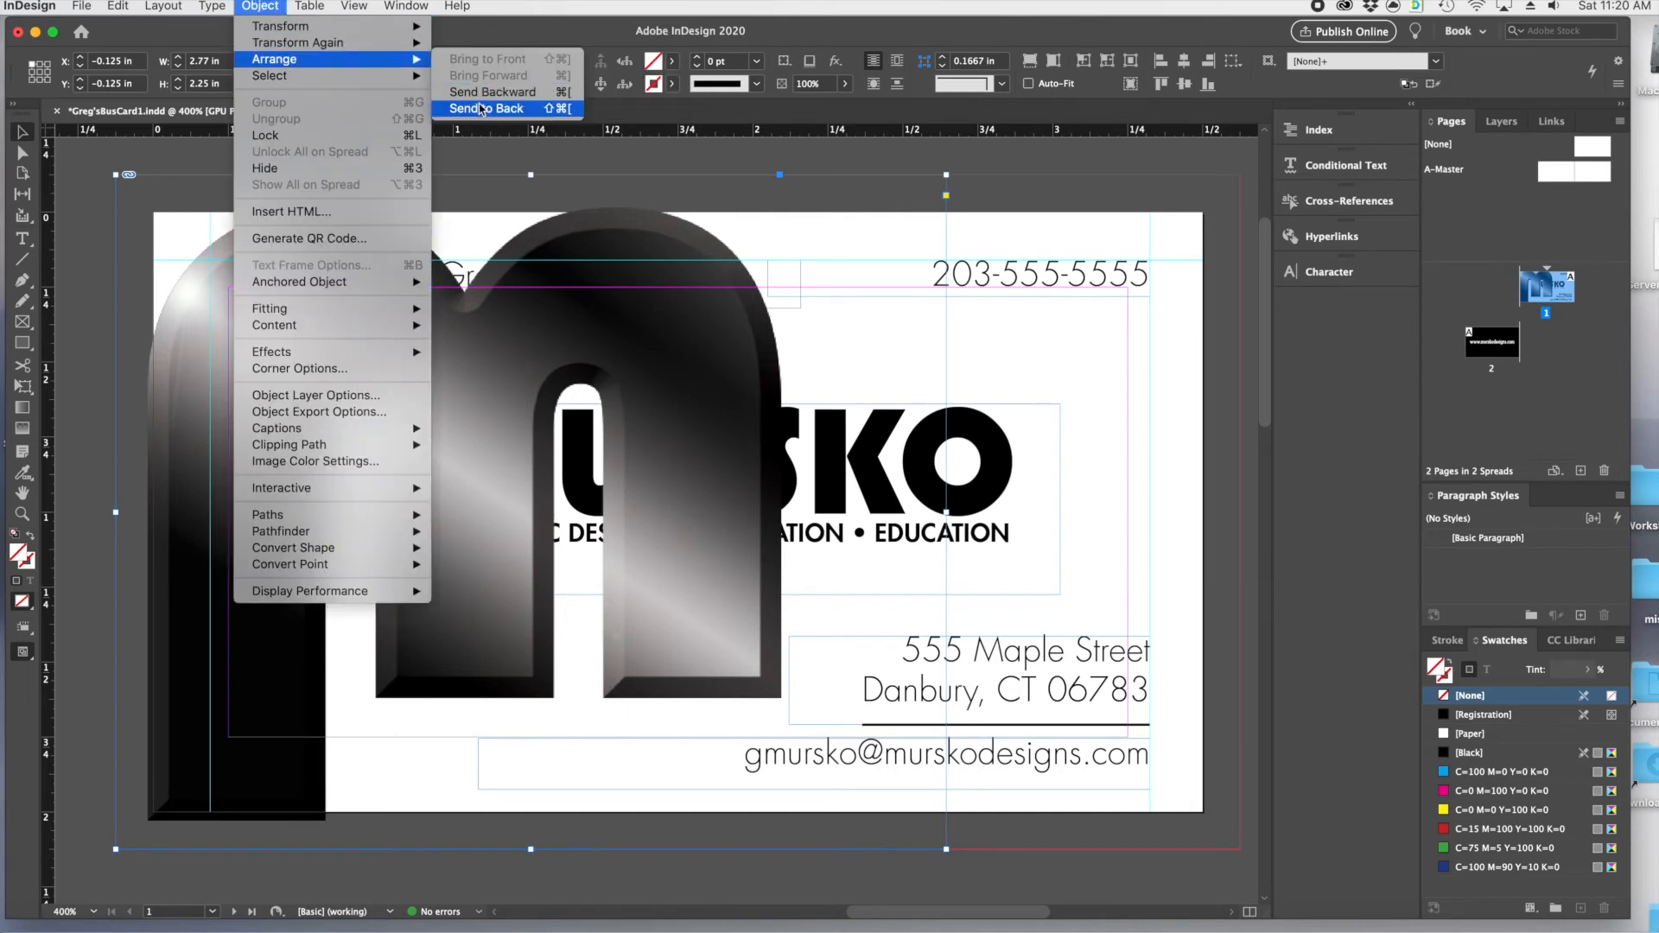
click(484, 108)
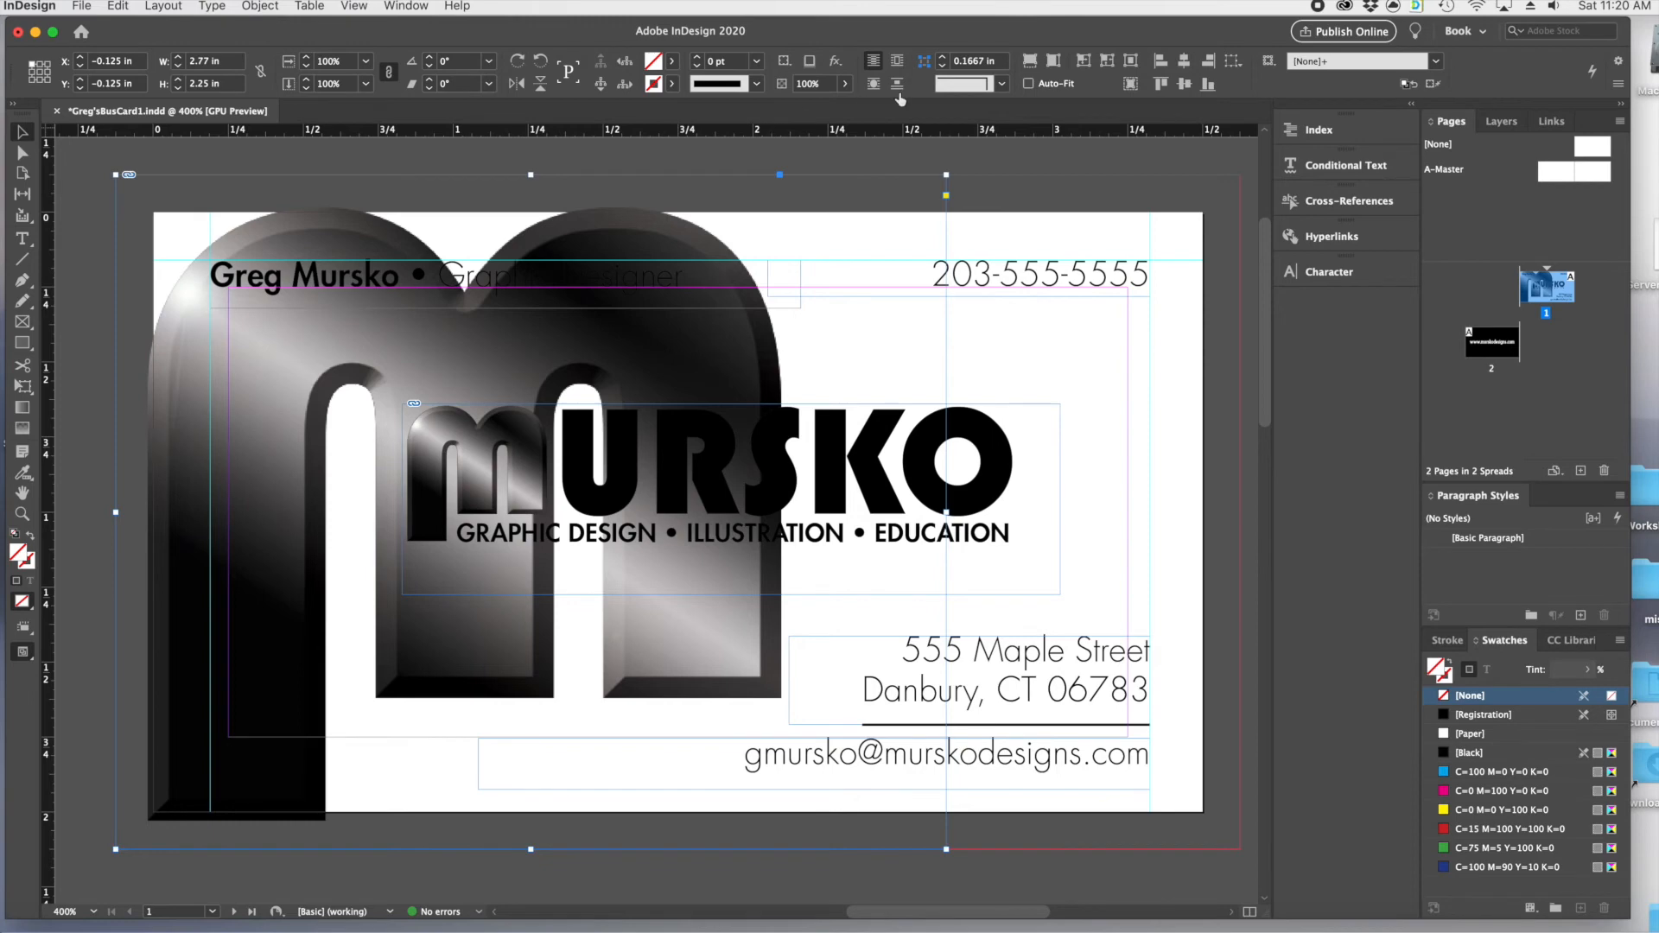
- Lower the M graphic's opacity to roughly 20% with the Control panel slider, then deselect it
click(846, 85)
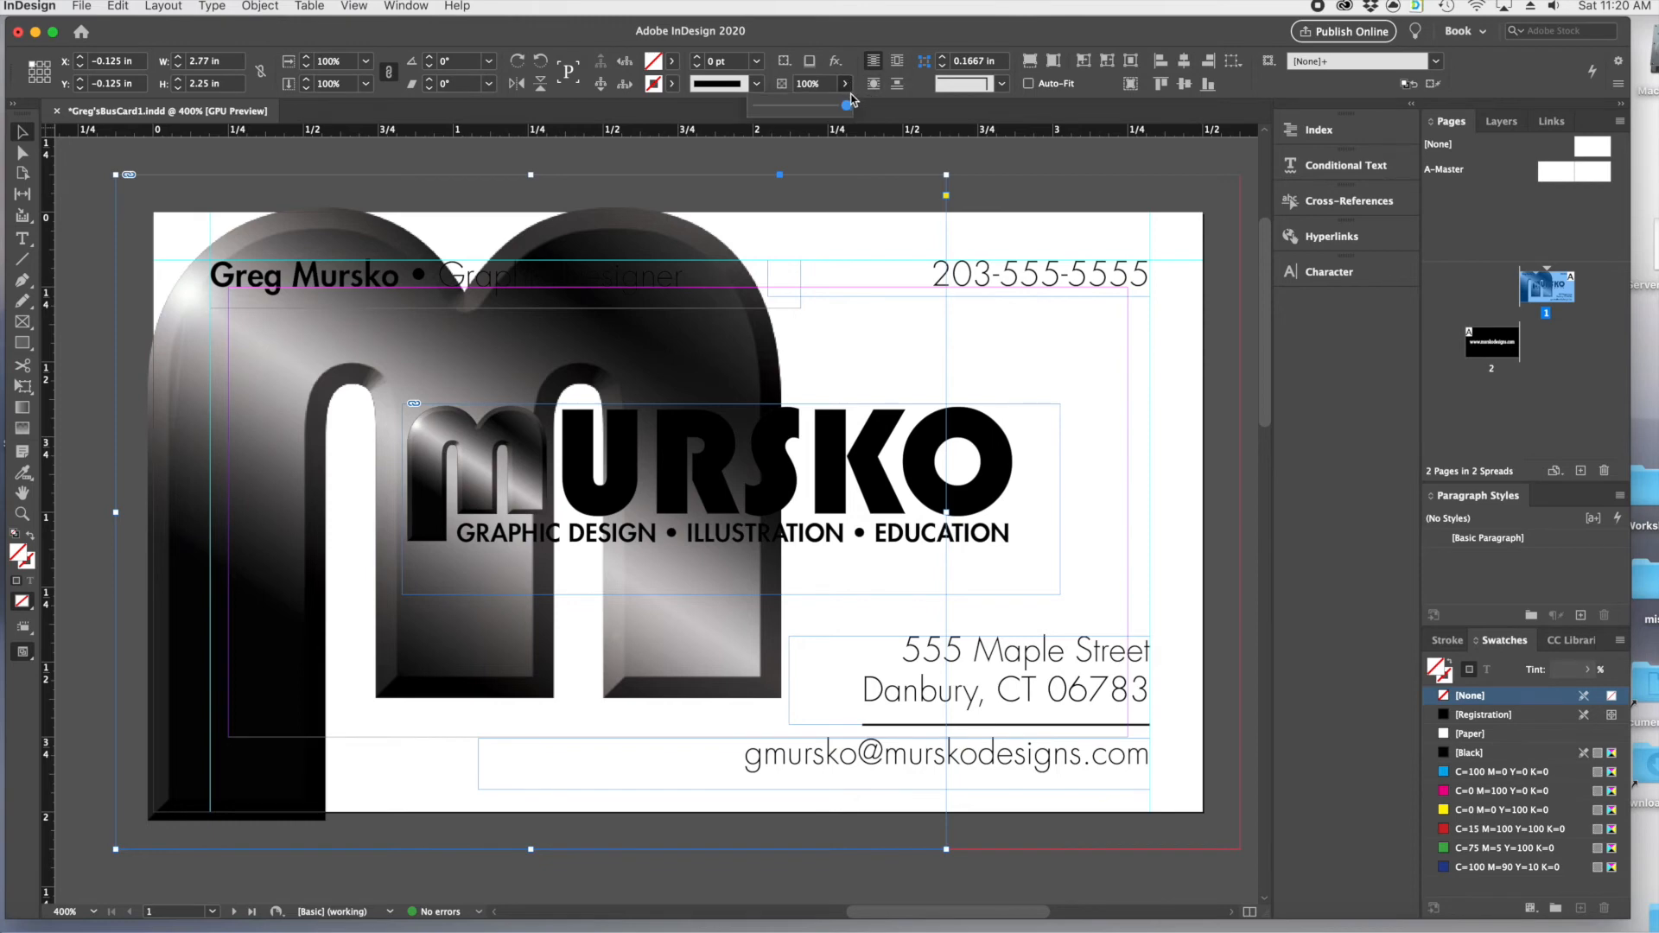
drag(849, 107, 775, 111)
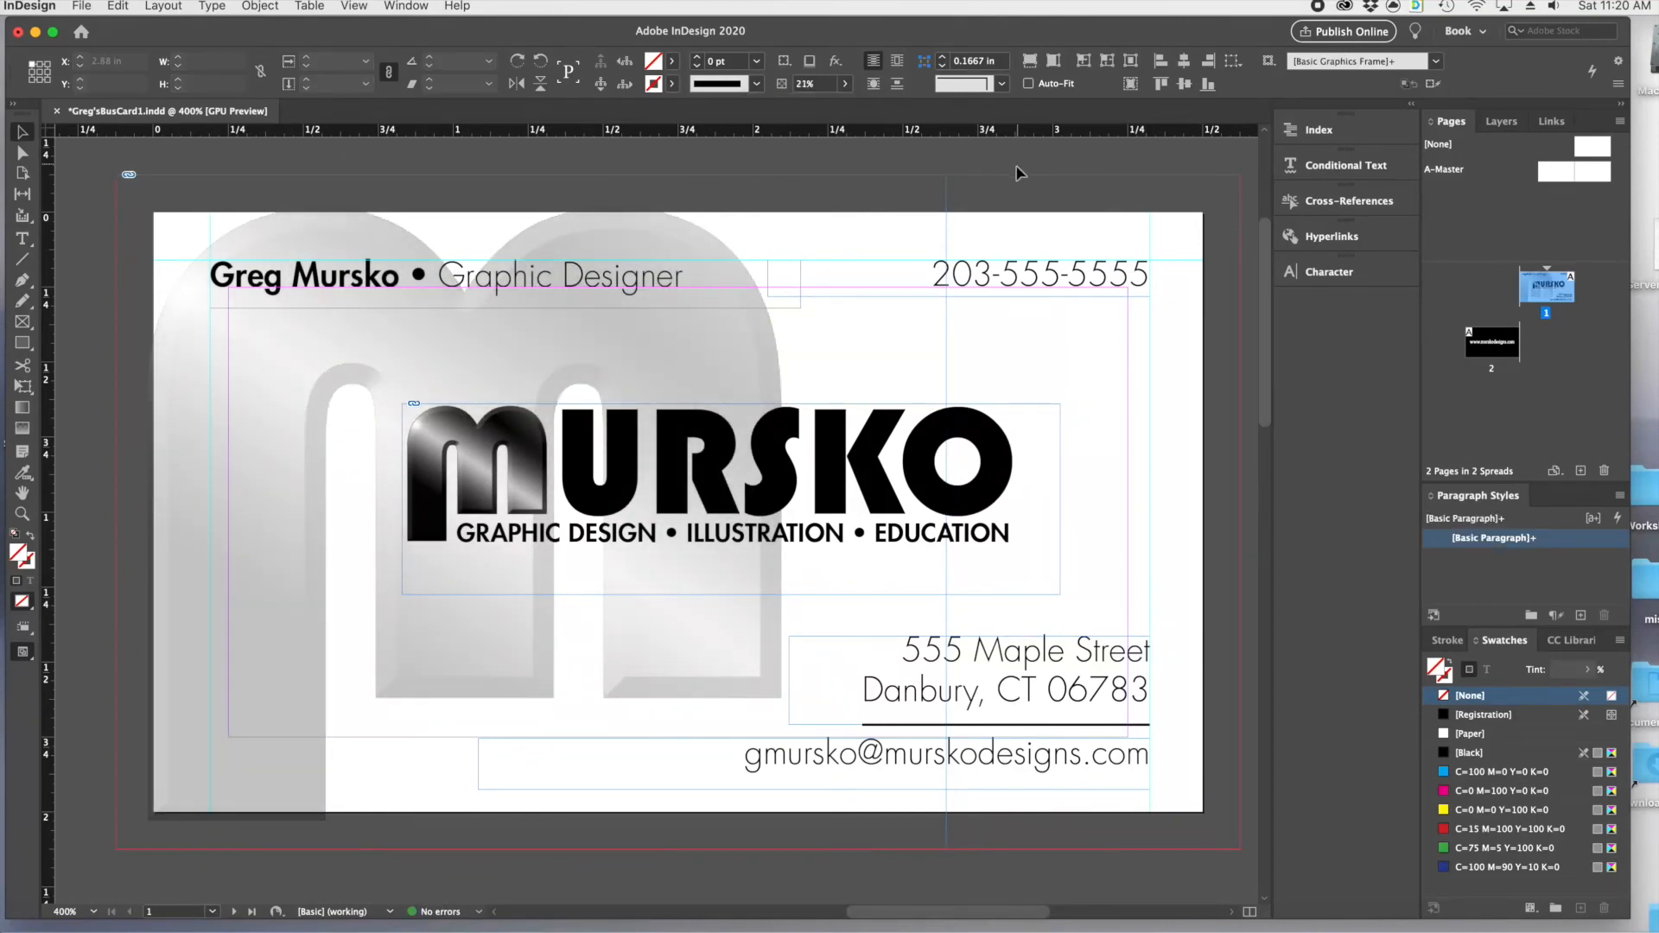
click(1128, 733)
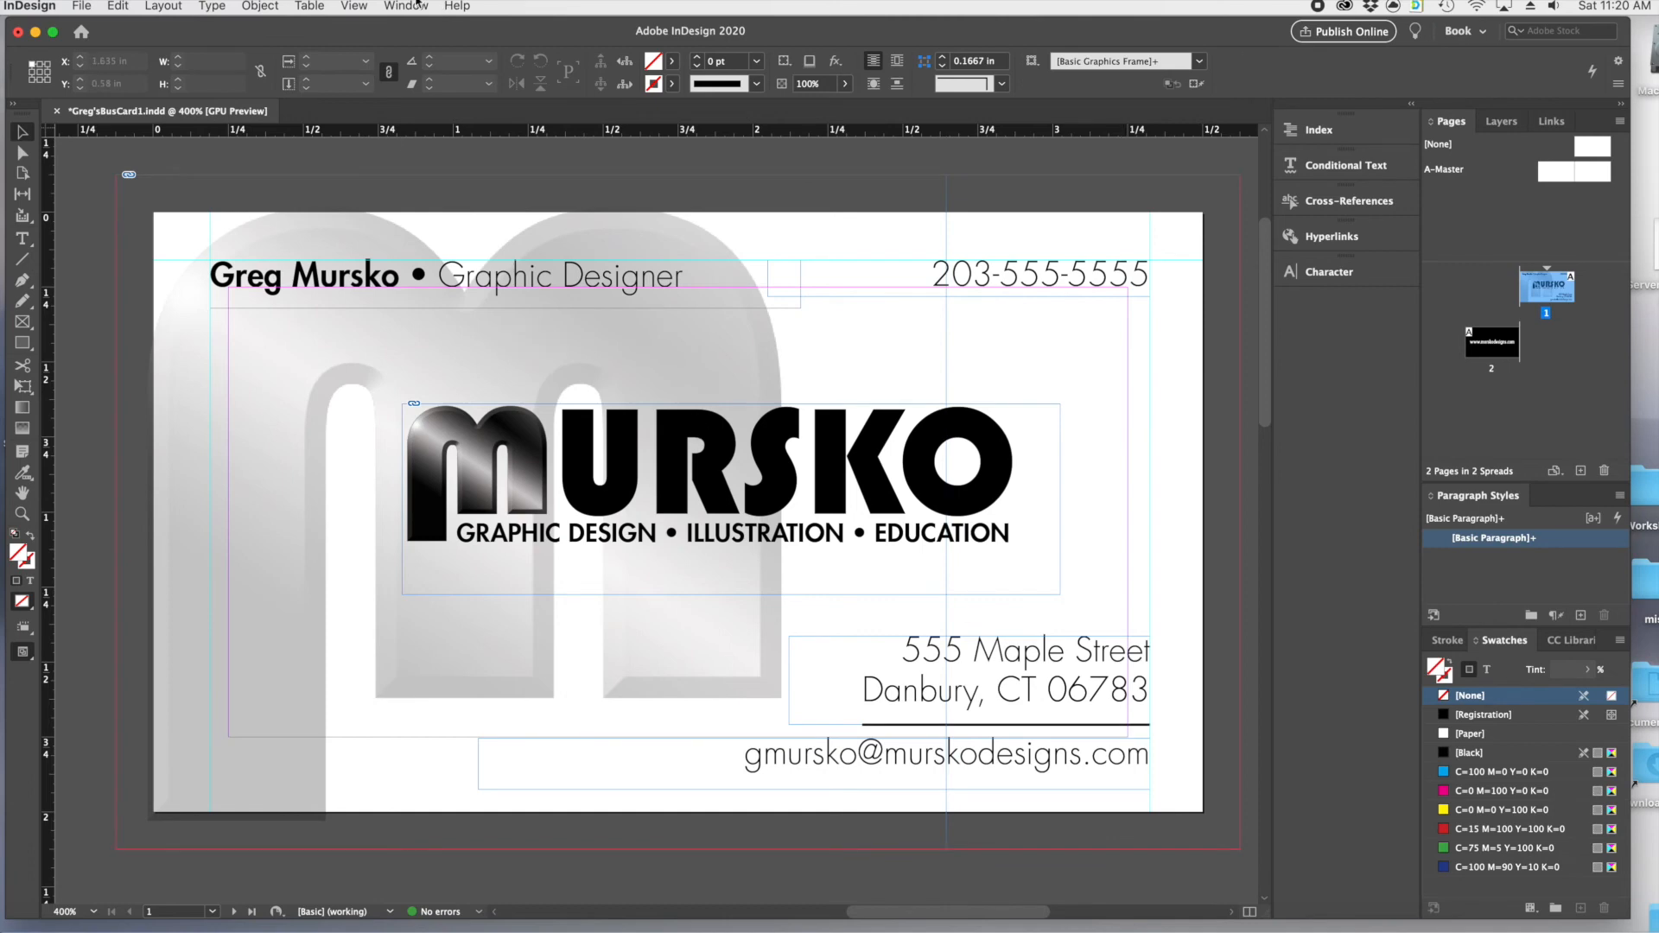
click(353, 5)
mouse_move(388, 276)
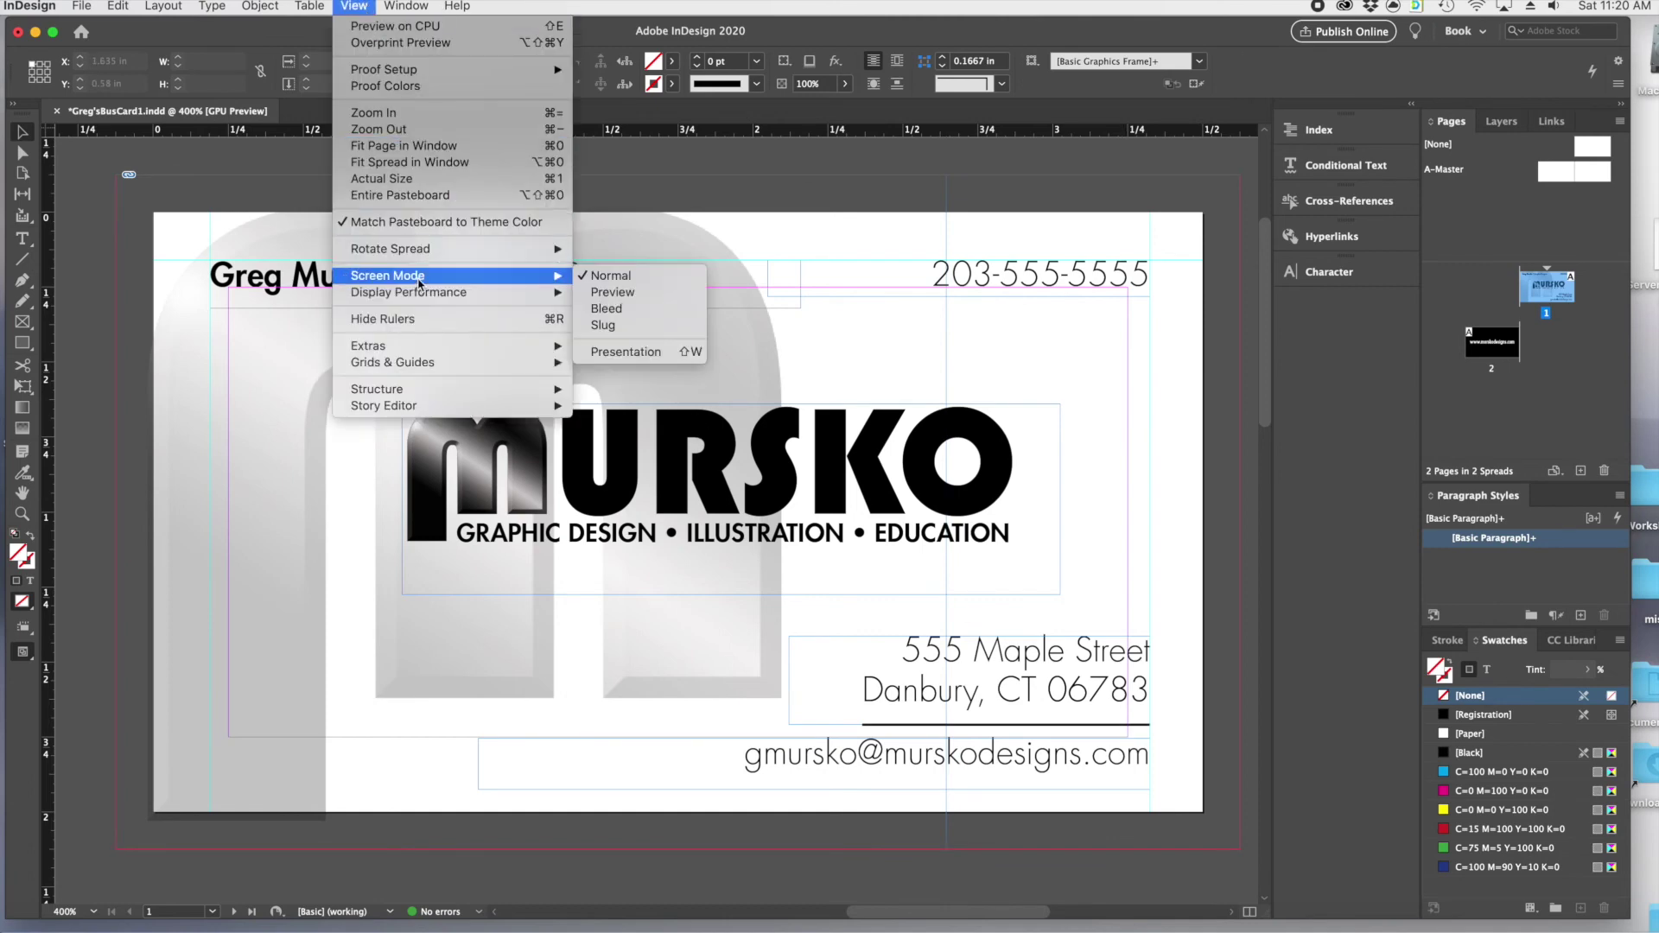
- Switch to Preview screen mode to hide guides and frame edges
click(632, 294)
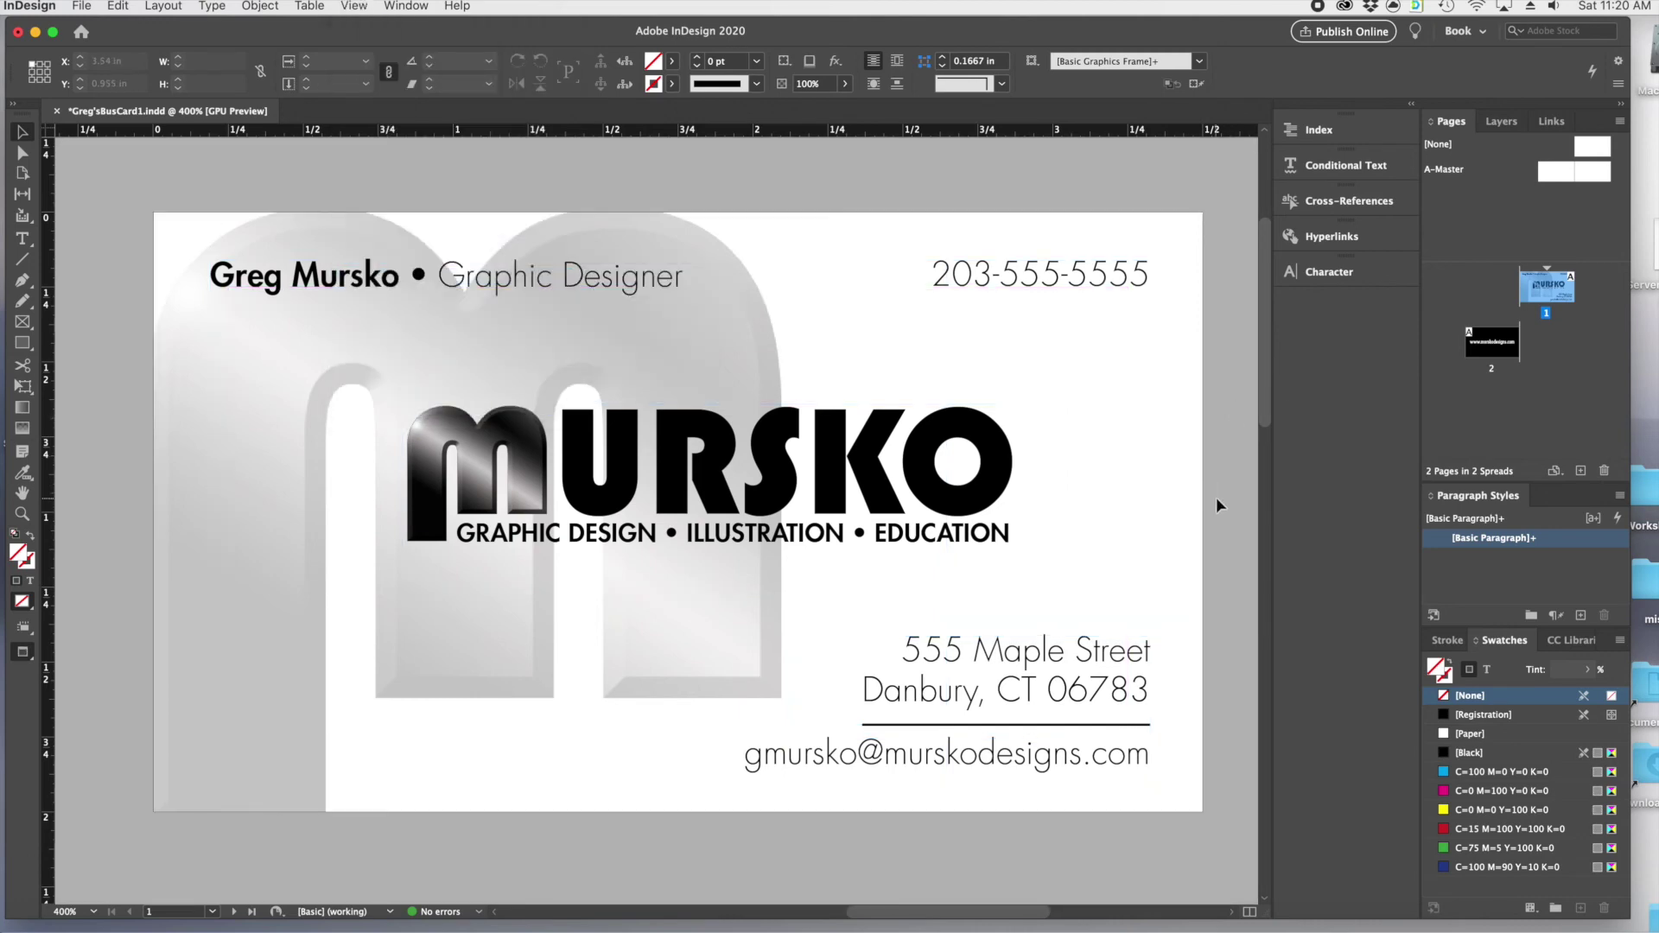
scroll(1216, 495, down, 1)
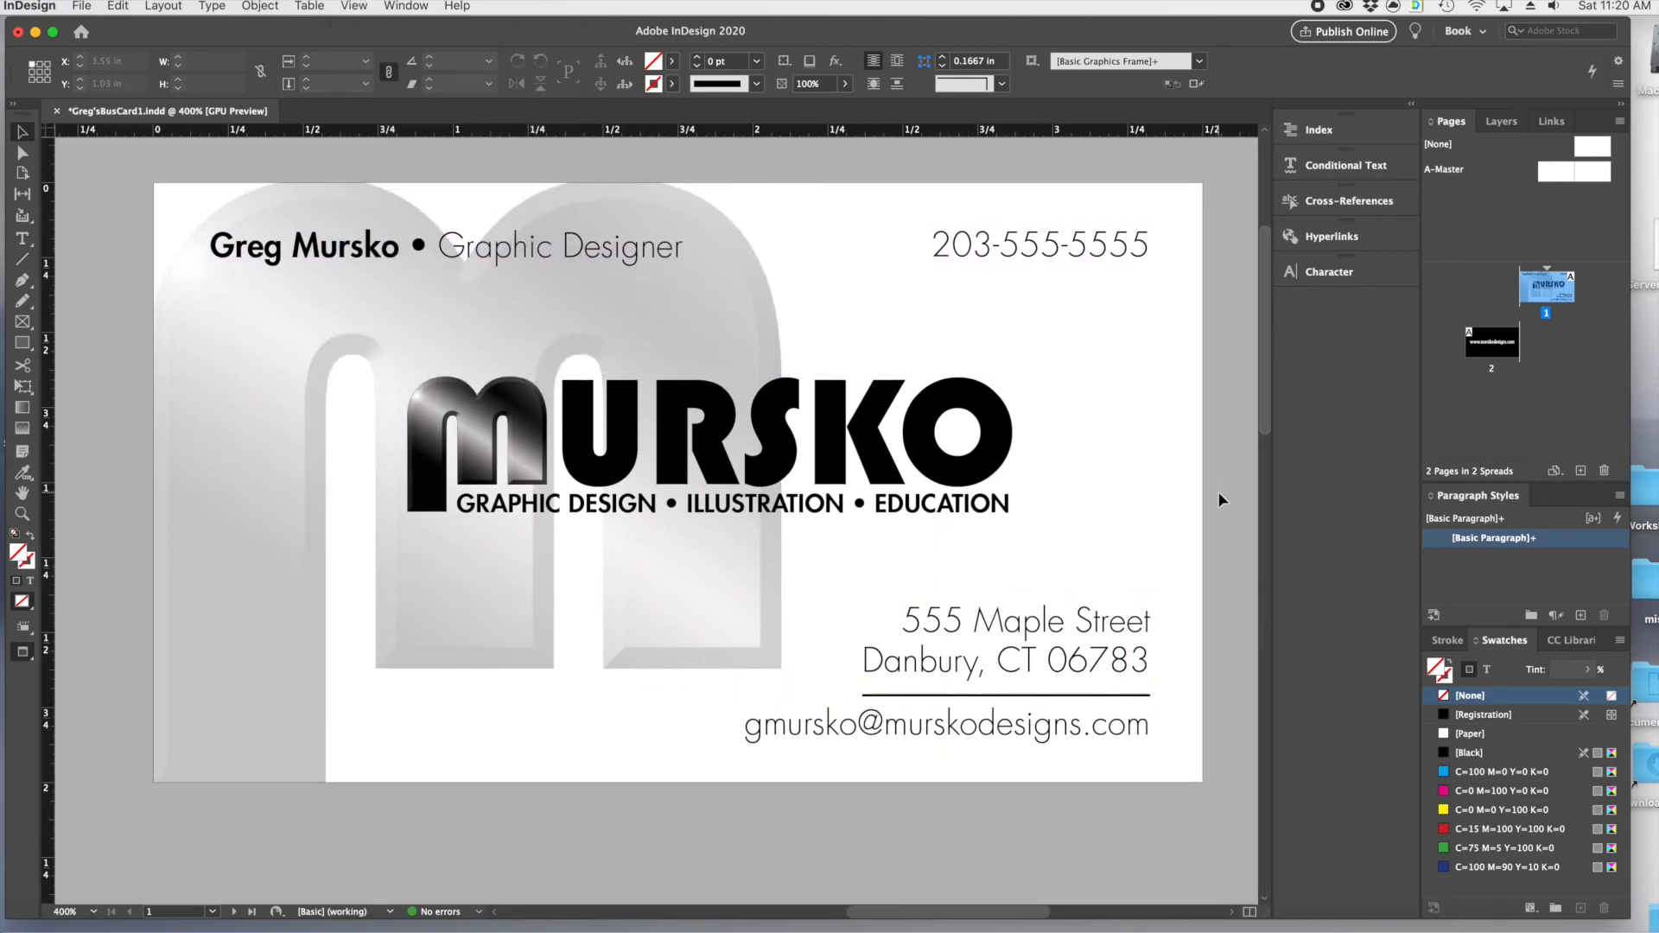
scroll(1219, 492, up, 2)
scroll(1219, 489, down, 3)
scroll(1219, 487, down, 3)
scroll(1220, 486, up, 4)
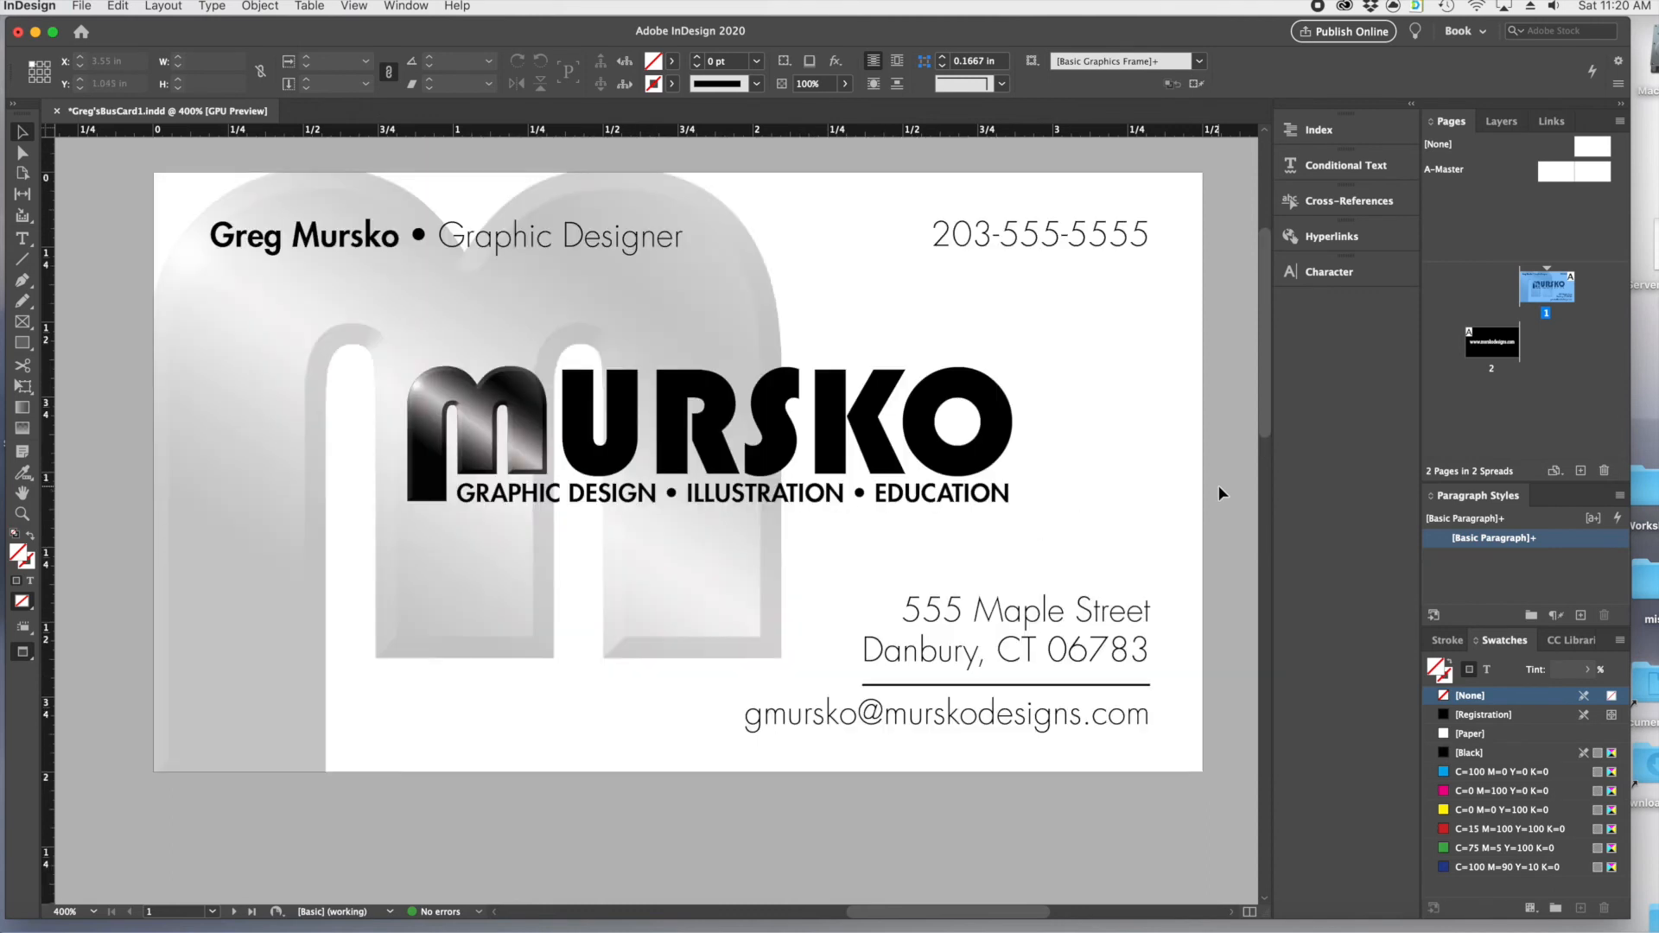
scroll(1220, 486, up, 1)
scroll(1220, 484, up, 1)
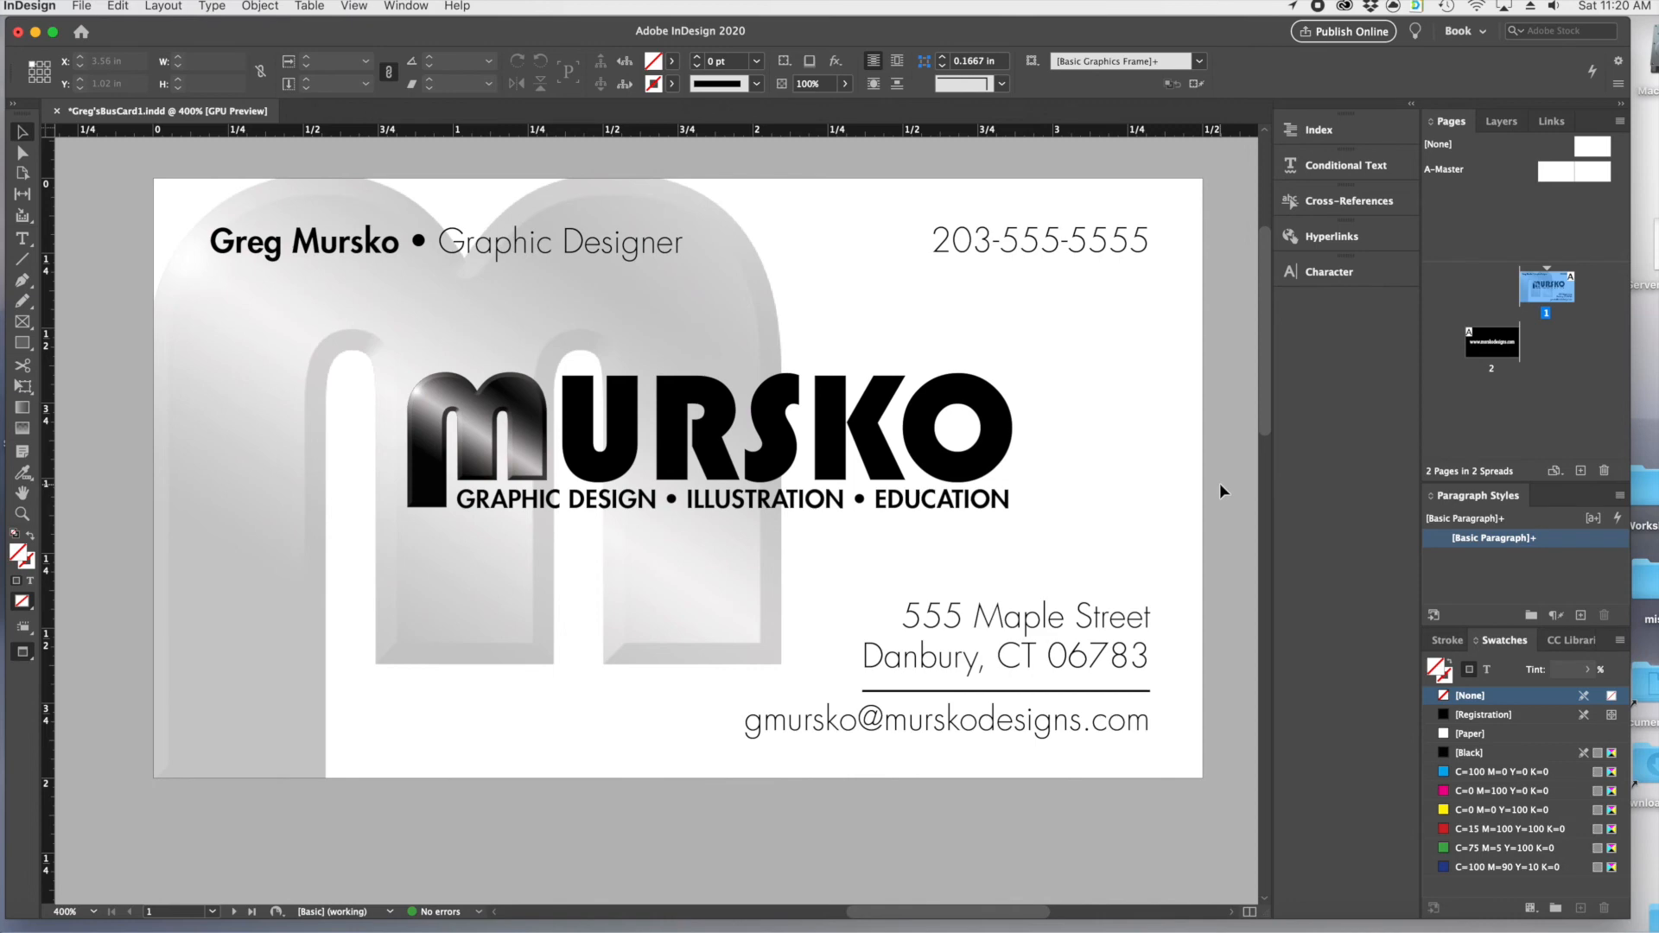
scroll(1219, 484, up, 1)
scroll(1220, 480, down, 3)
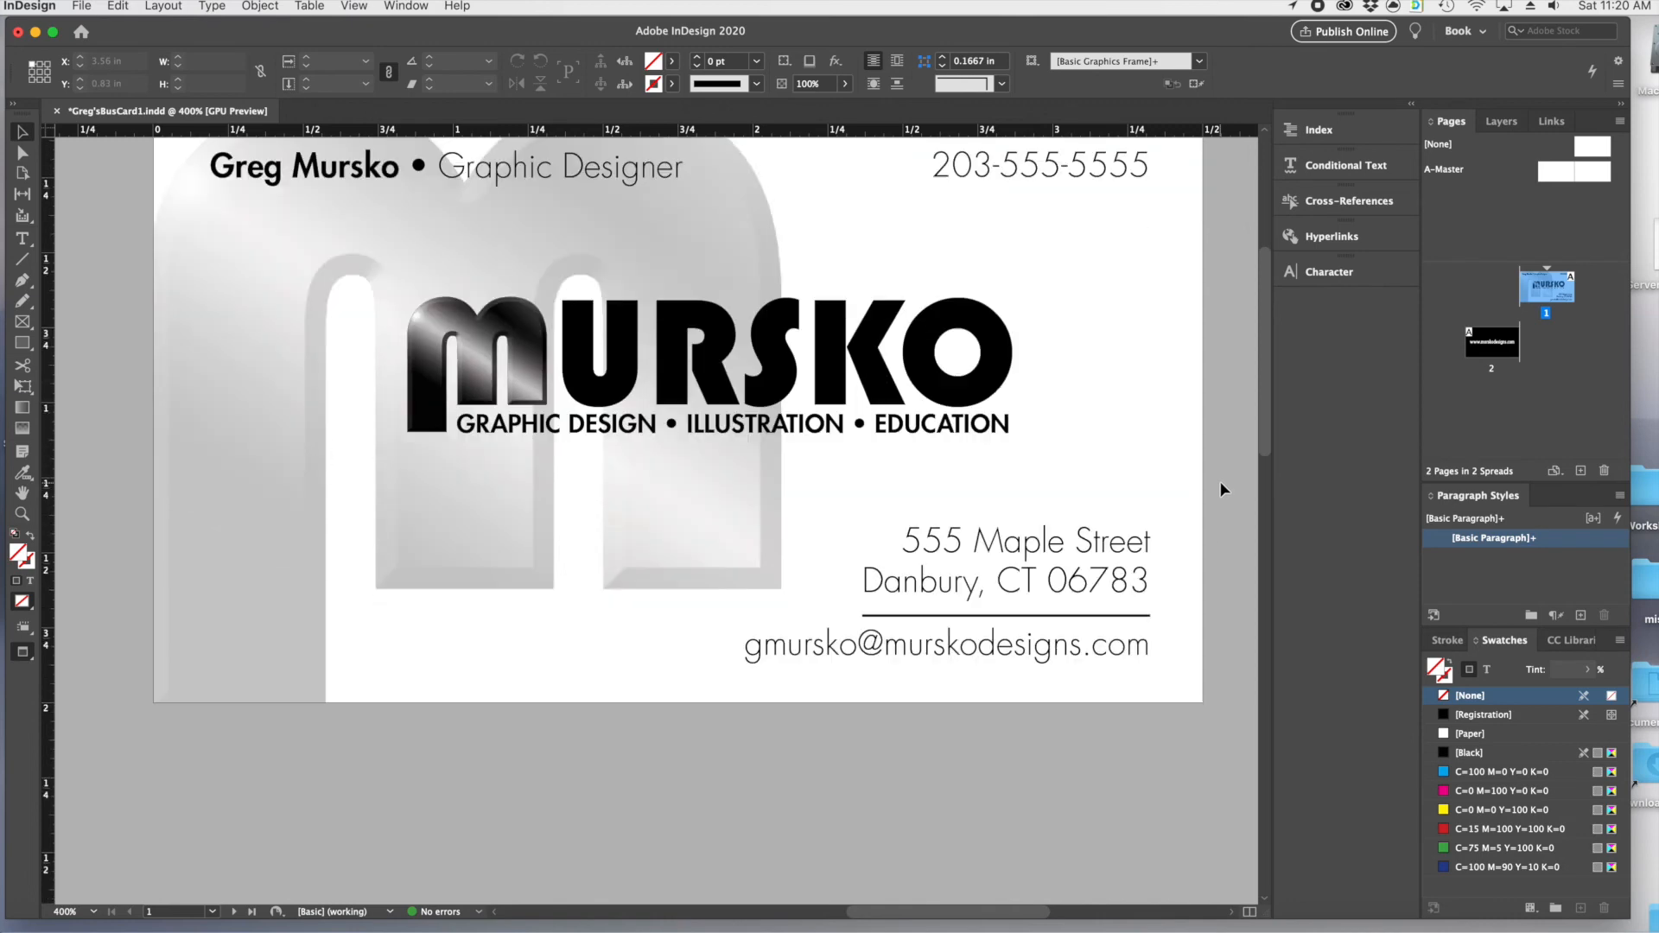
scroll(1220, 481, down, 2)
scroll(1226, 479, down, 3)
scroll(1226, 478, down, 1)
scroll(1225, 478, up, 5)
scroll(1227, 477, up, 2)
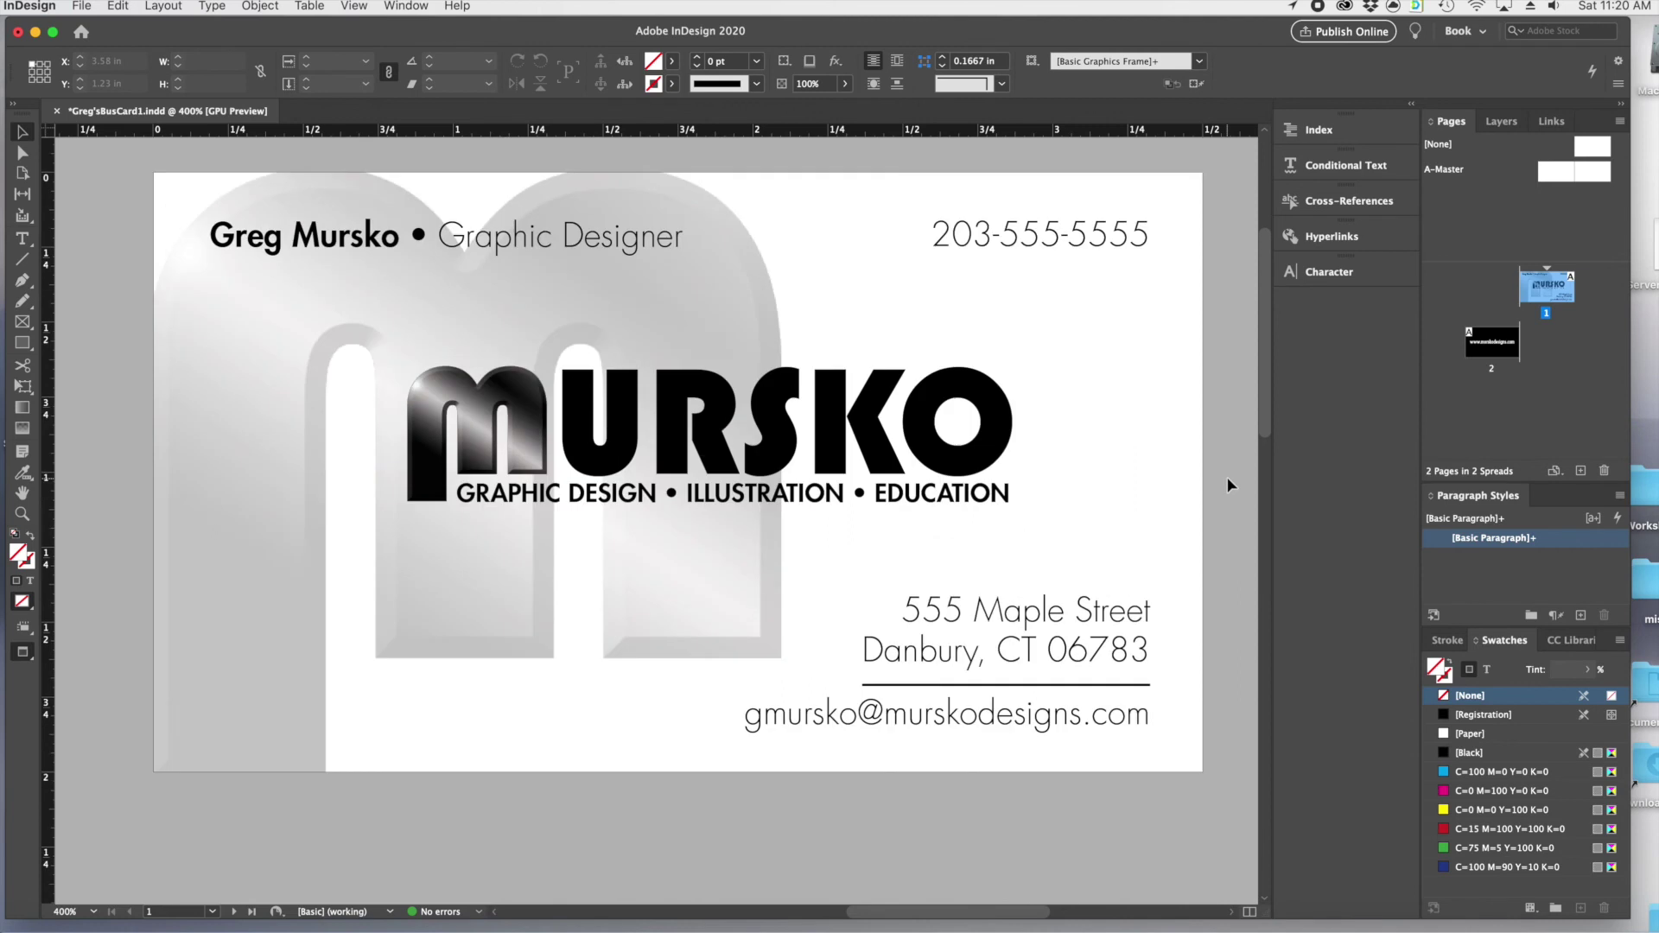